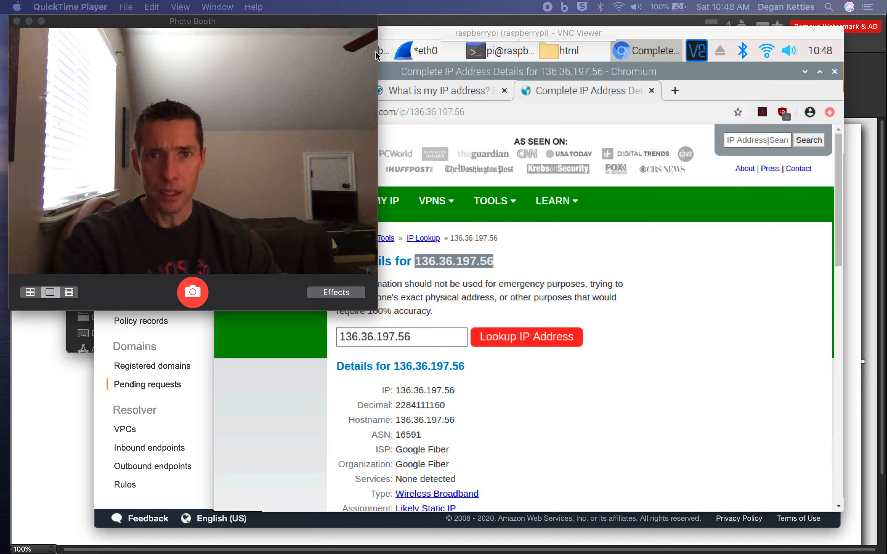
Step: Switch to the Route 53 console in Chrome and open the details of the registered domain kettlesdonuts.com in an enlarged window
key(ctrl+Up)
click(558, 192)
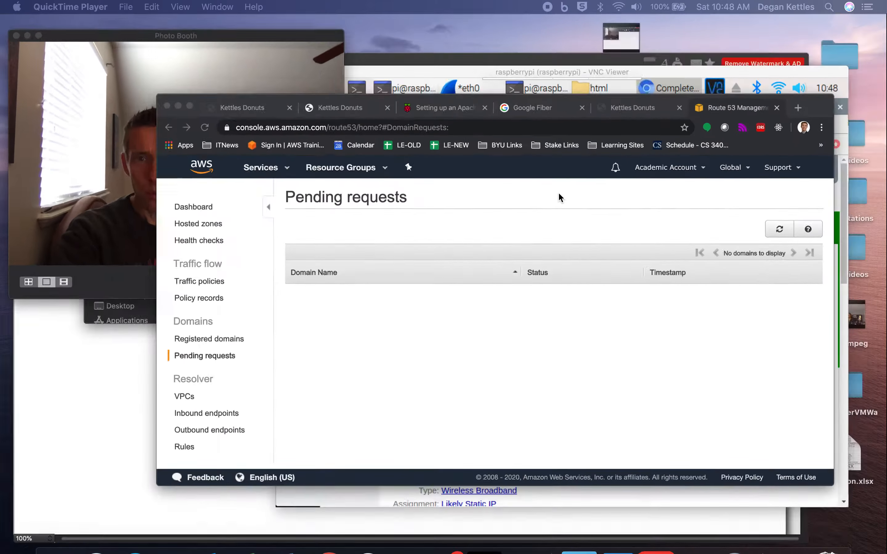
drag(817, 109, 822, 147)
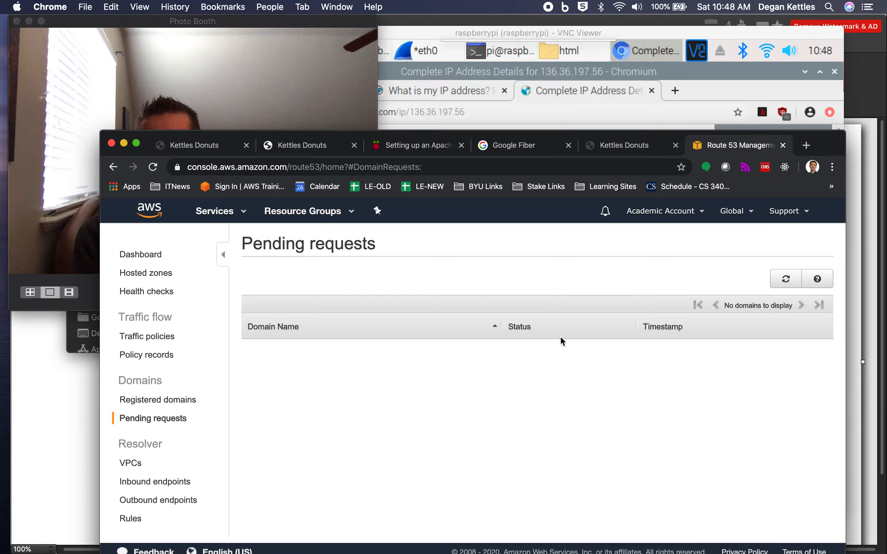
click(179, 402)
drag(837, 146, 763, 9)
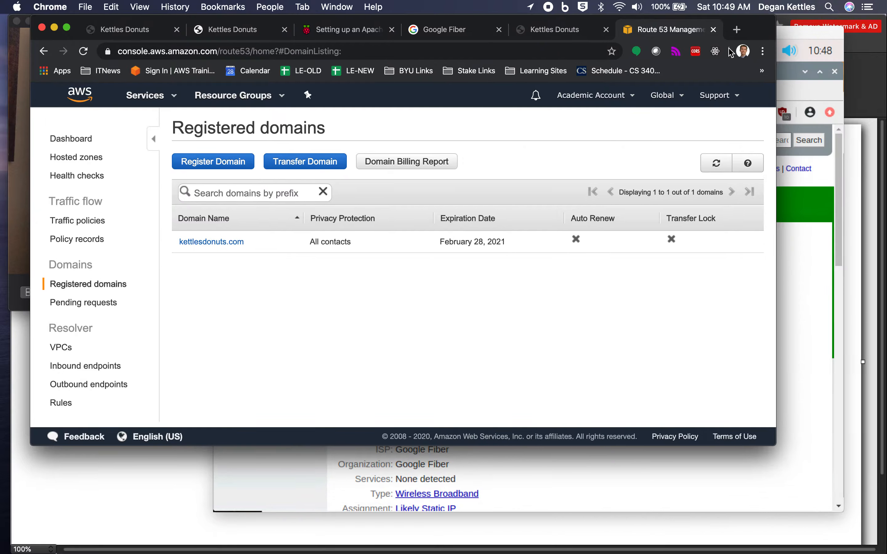
click(202, 245)
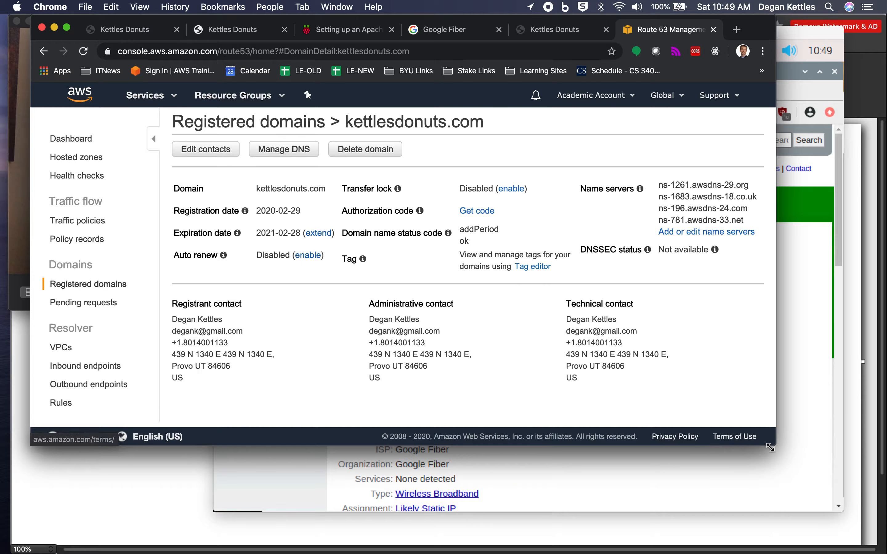
drag(776, 445, 830, 542)
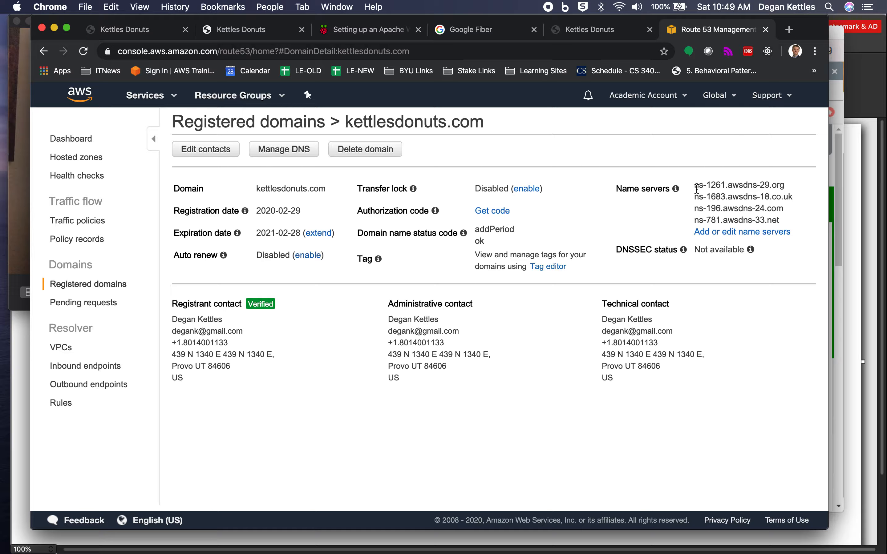
Step: Examine the name servers assigned to the registered domain kettlesdonuts.com
drag(695, 187, 779, 188)
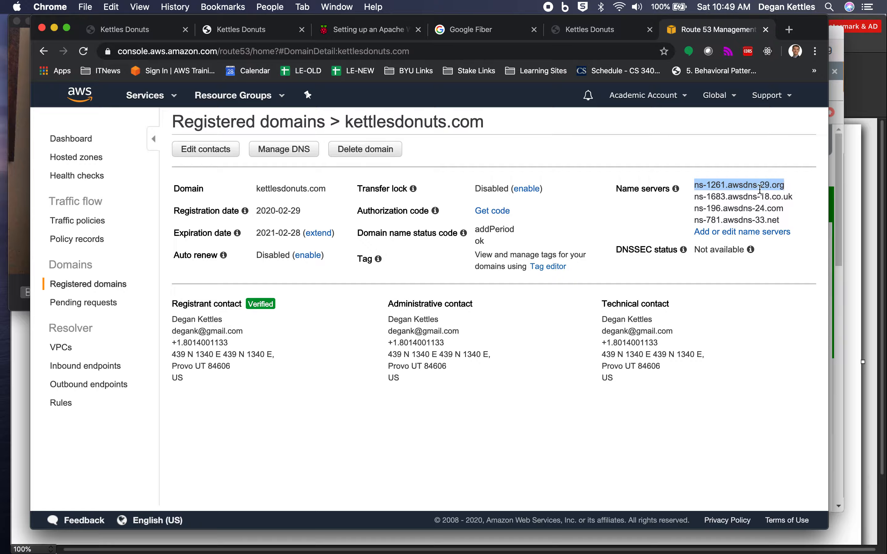
click(696, 200)
drag(781, 222, 695, 185)
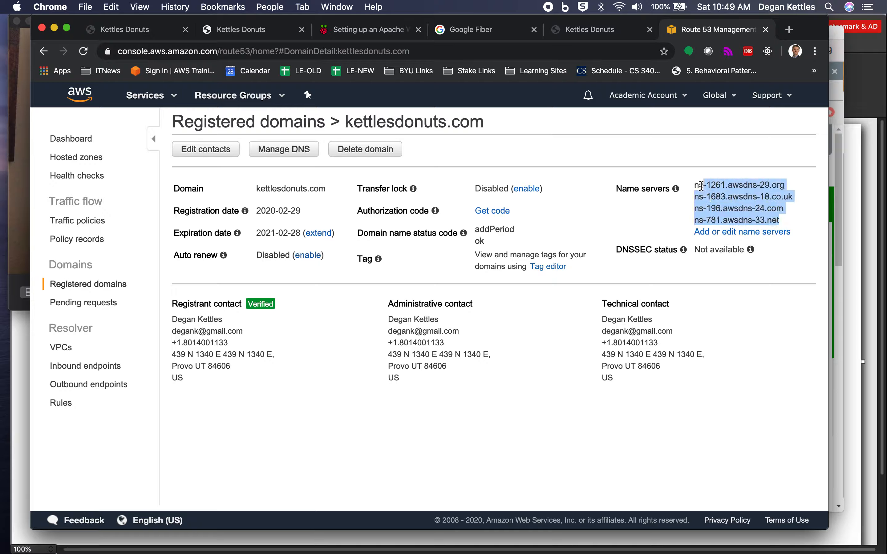
click(716, 178)
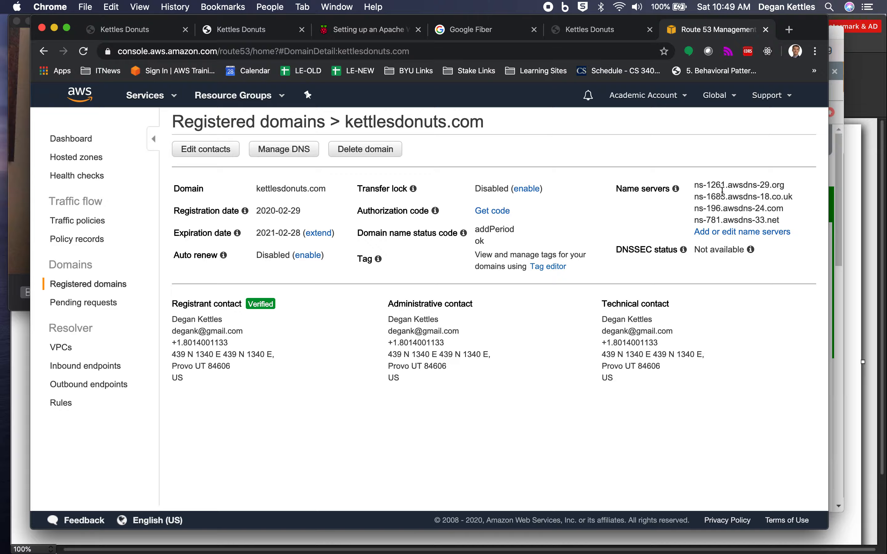
Step: Go to the domain's DNS management and open the record sets of the kettlesdonuts.com hosted zone
click(284, 150)
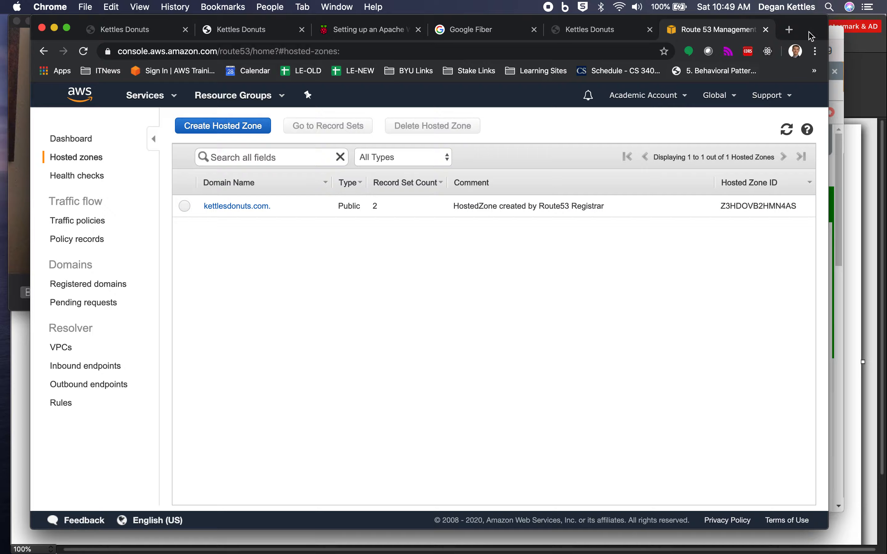
drag(809, 32, 805, 324)
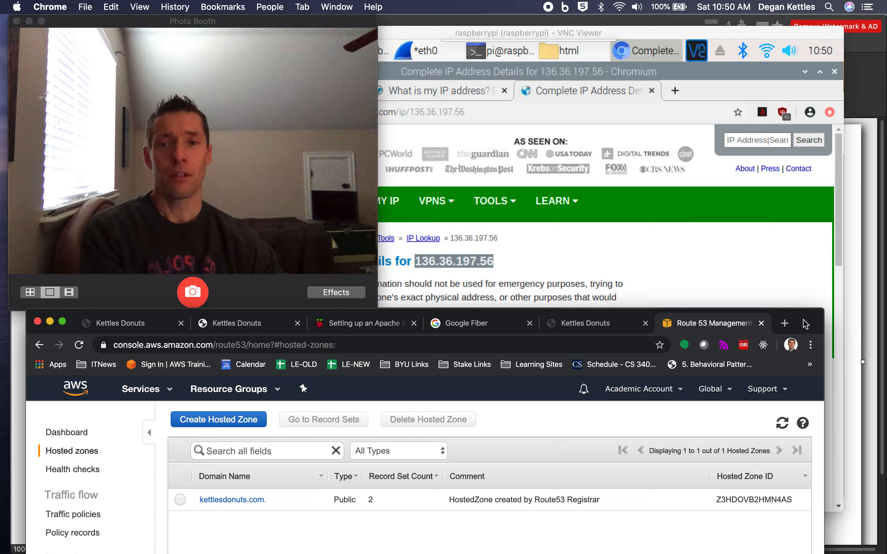
drag(805, 324, 803, 46)
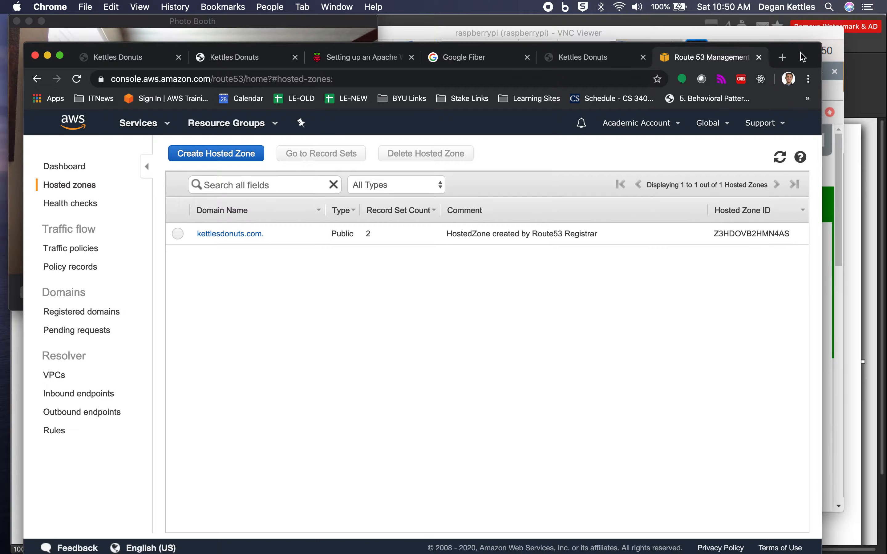
click(238, 234)
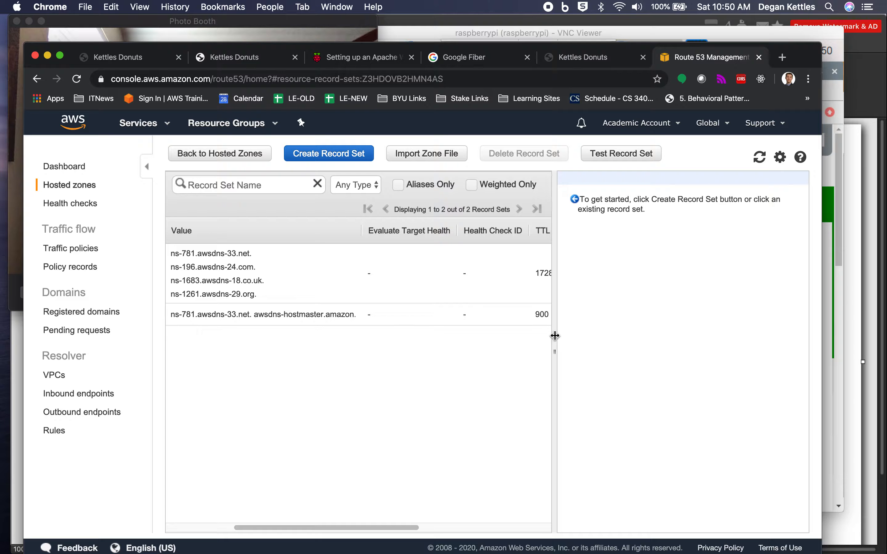
Step: Inspect the details of the existing NS and SOA record sets in the hosted zone
click(252, 264)
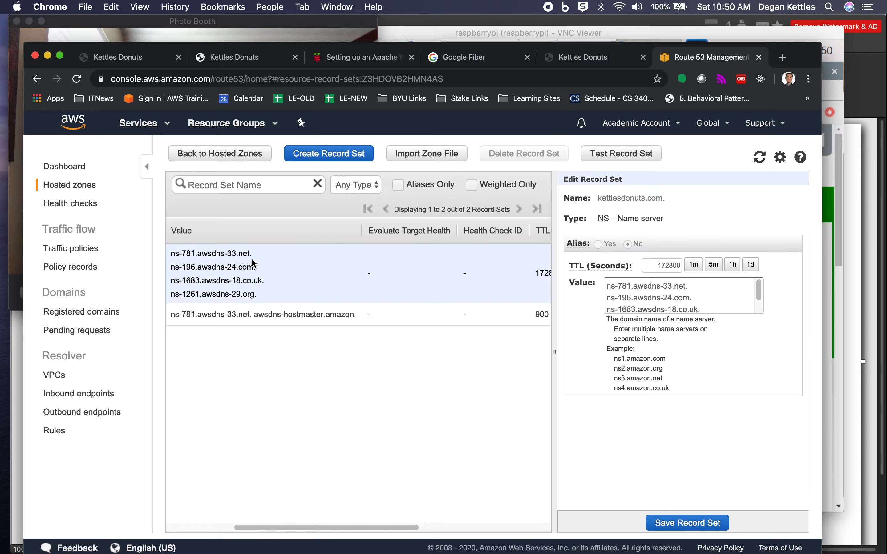
click(228, 315)
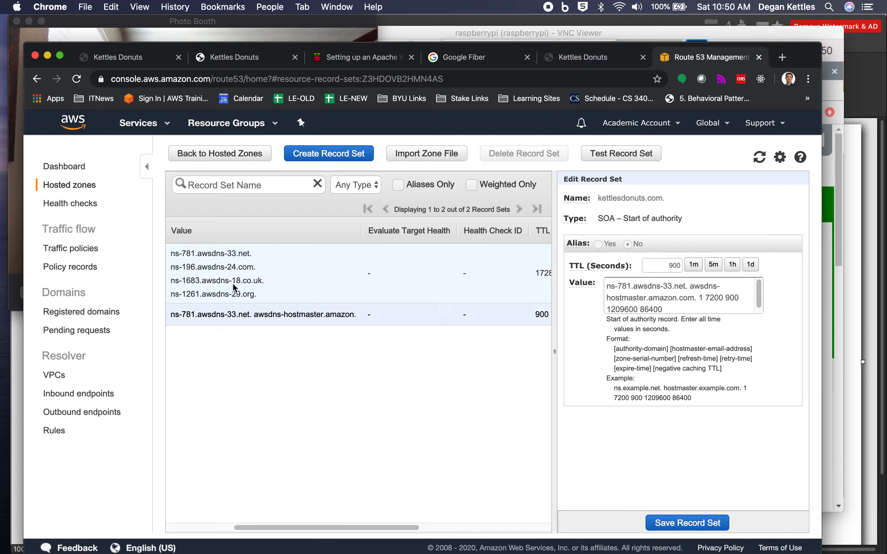
click(758, 298)
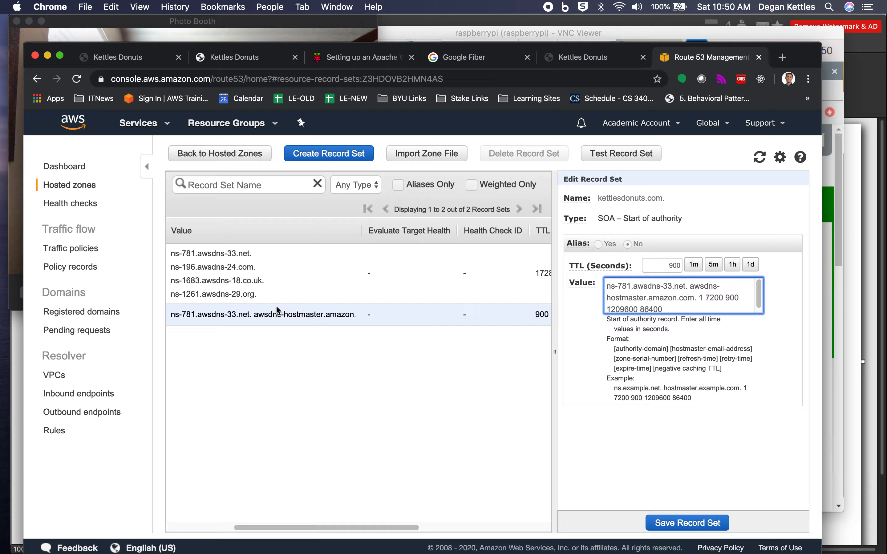
click(224, 256)
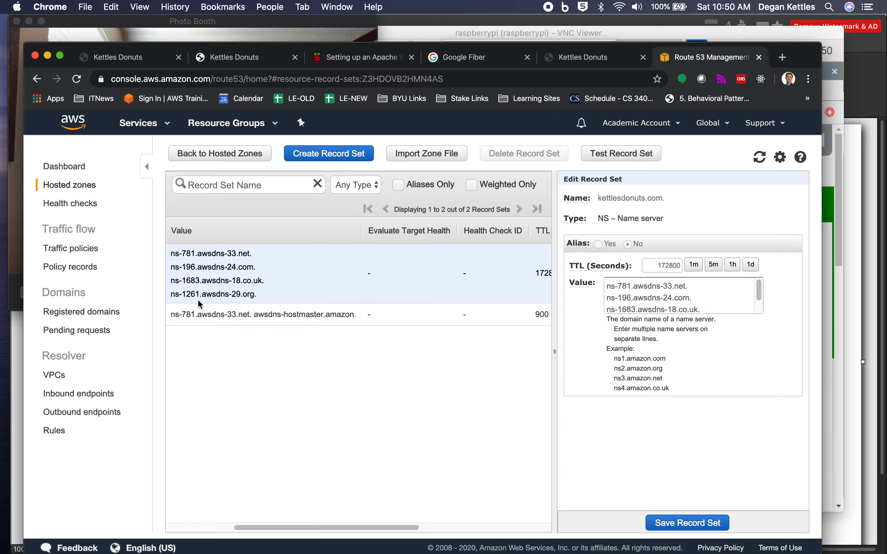
Step: Create a non-alias A – IPv4 address record set for the bare domain kettlesdonuts.com with the value 136.36.197.56
click(324, 157)
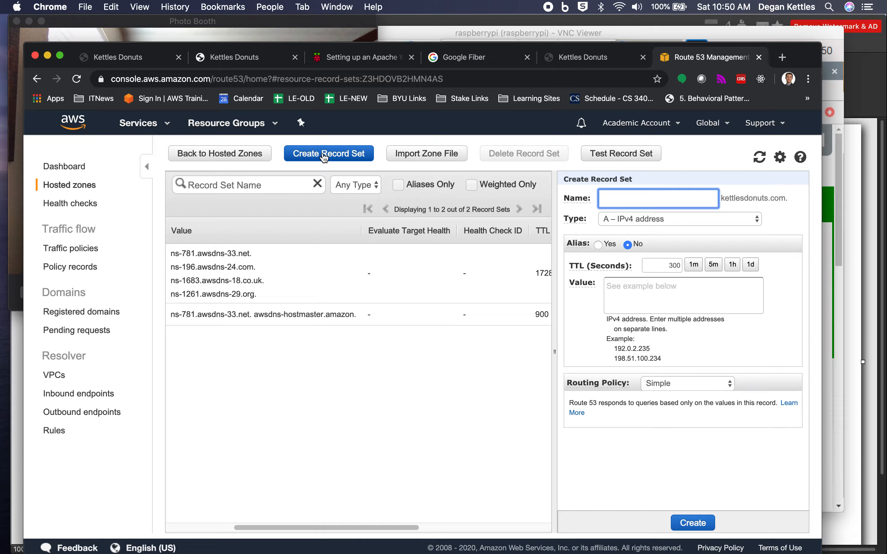
drag(816, 60, 818, 335)
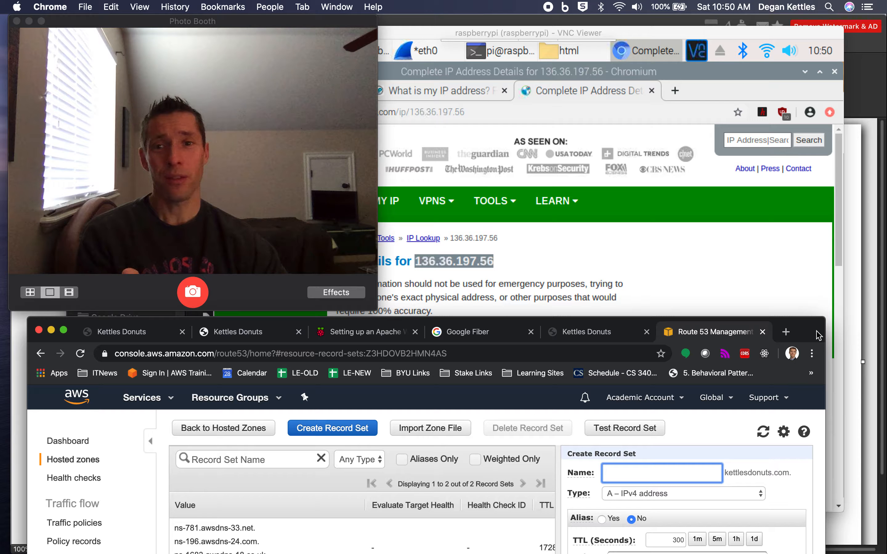
drag(816, 332, 825, 57)
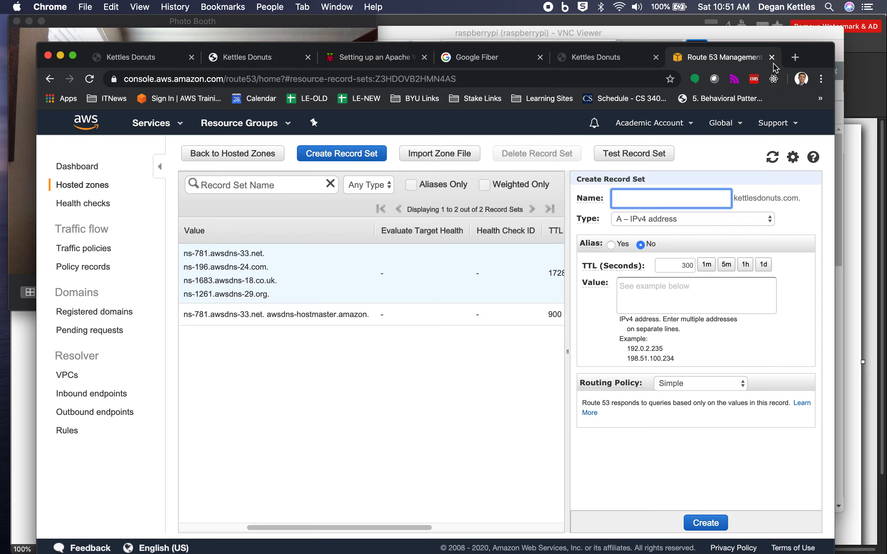
drag(815, 63, 825, 274)
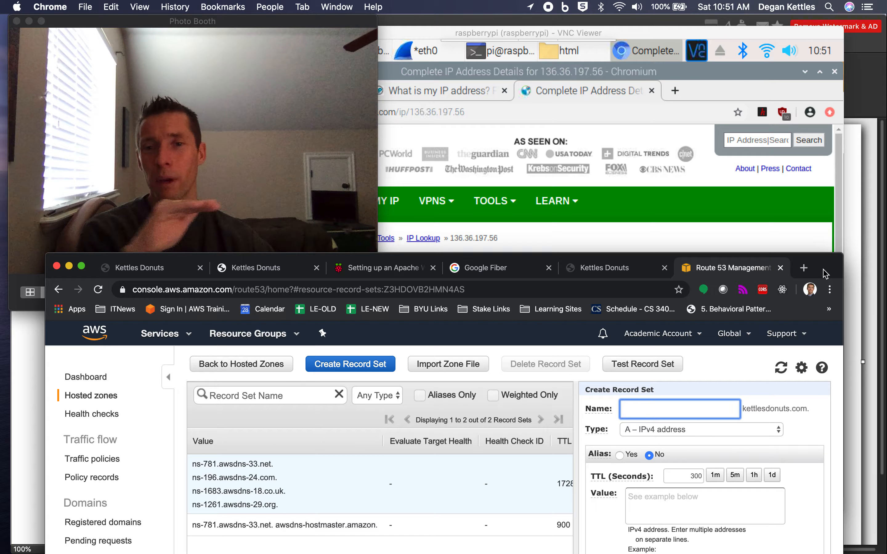
drag(823, 273, 841, 64)
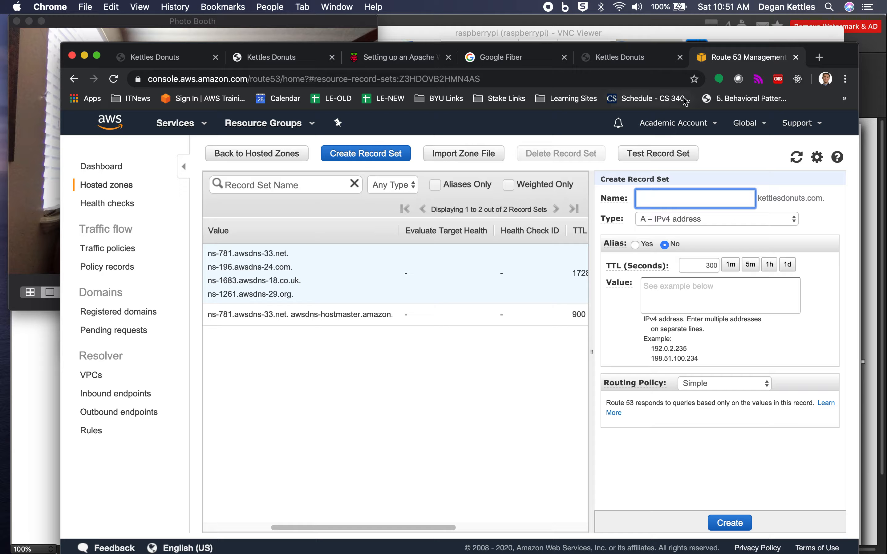
drag(852, 68, 835, 303)
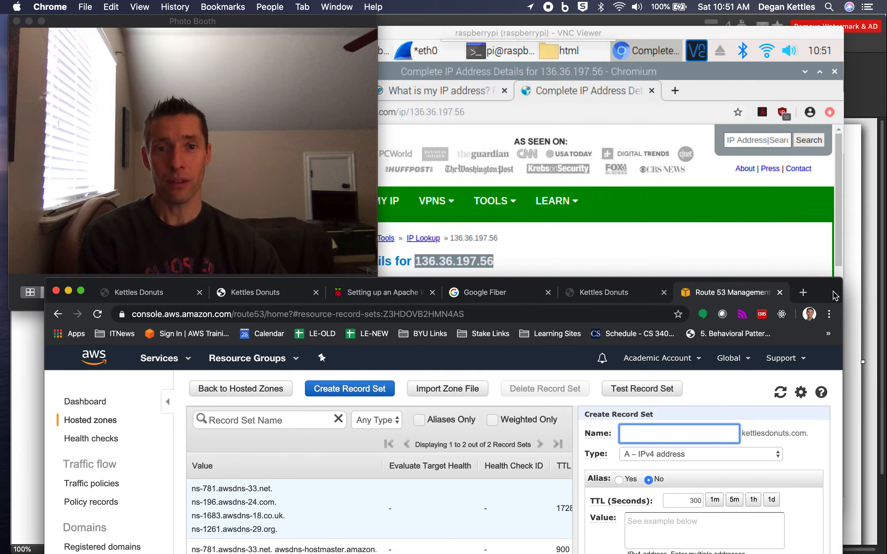
click(688, 538)
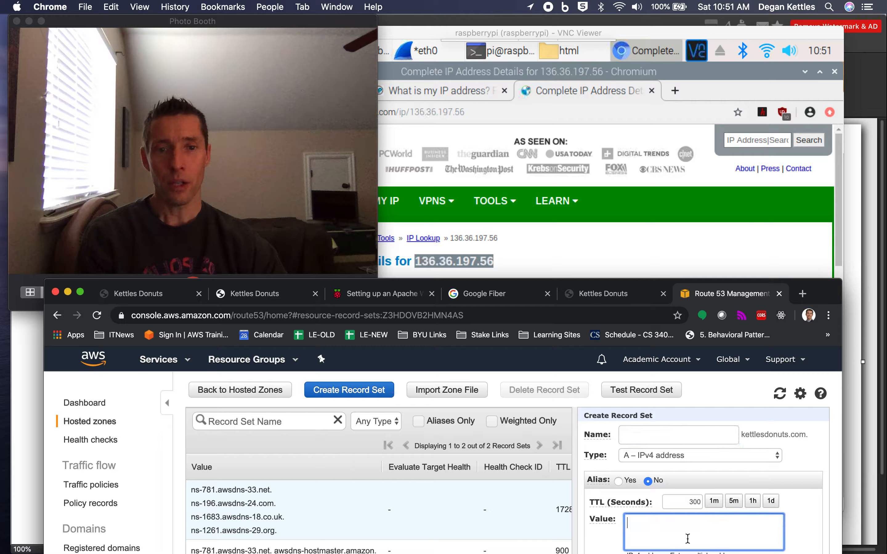
text(136.)
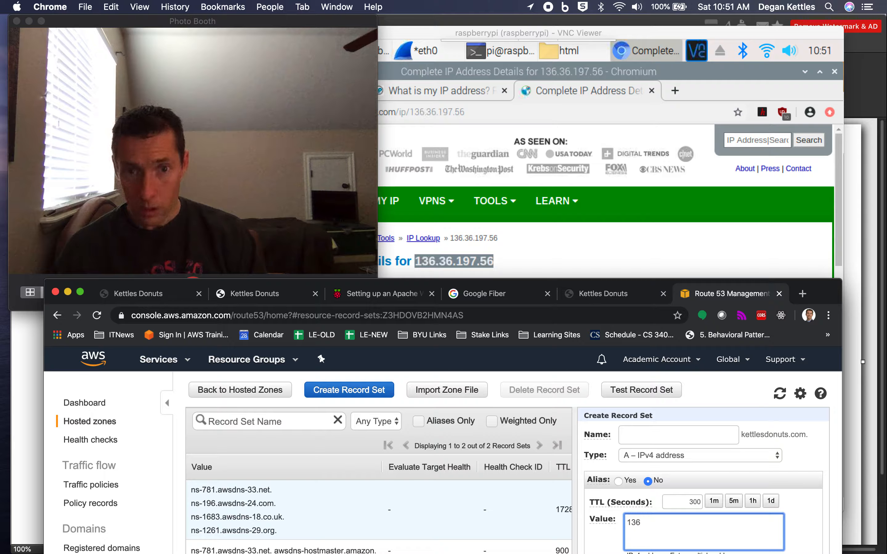
text(6.197.)
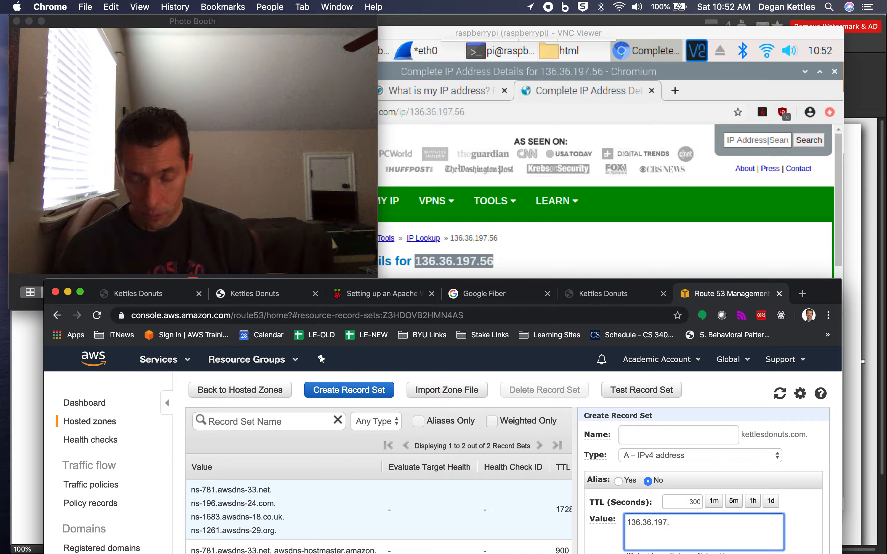
text(56)
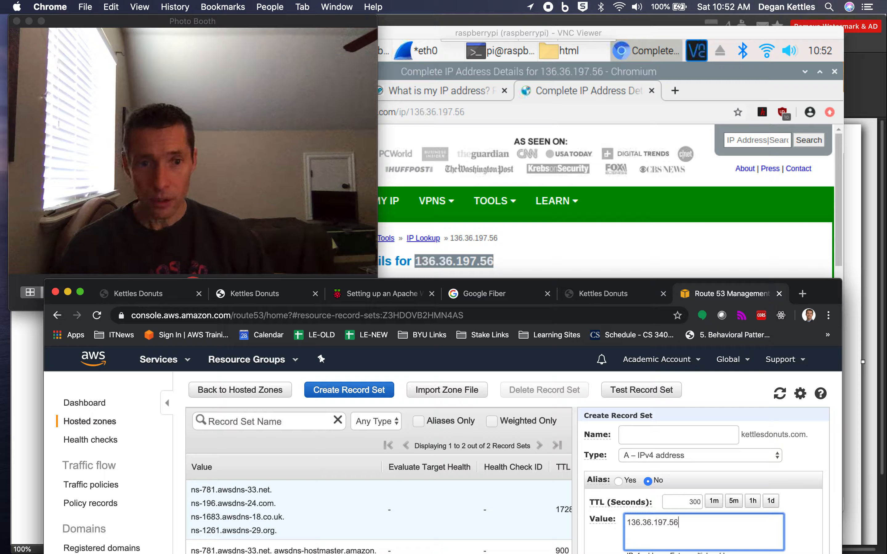
drag(826, 285, 842, 21)
click(729, 496)
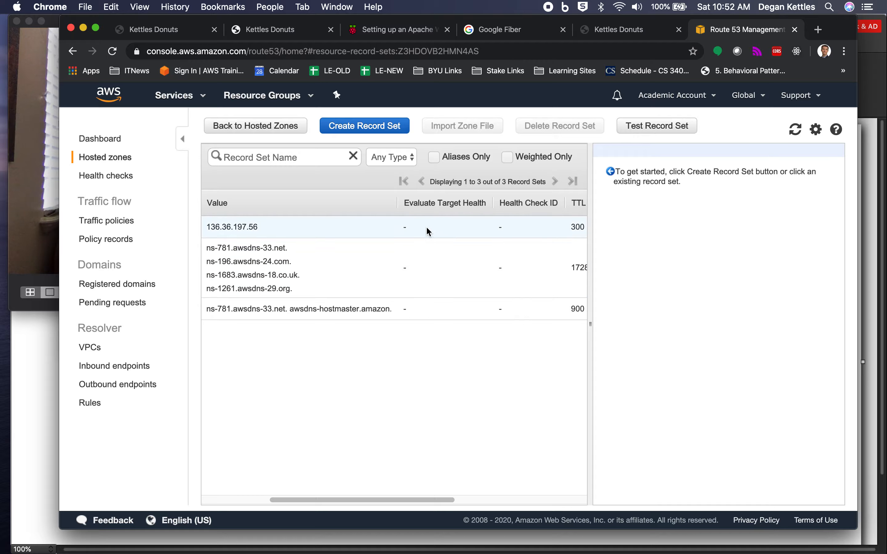
Step: Create a www record set of type A – IPv4 address as an alias targeting the hosted zone's kettlesdonuts.com record
click(362, 127)
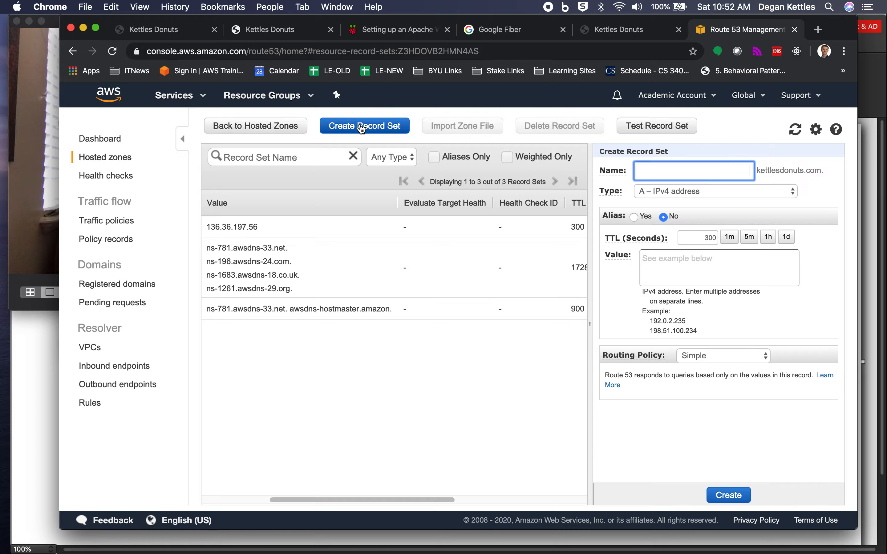
click(661, 173)
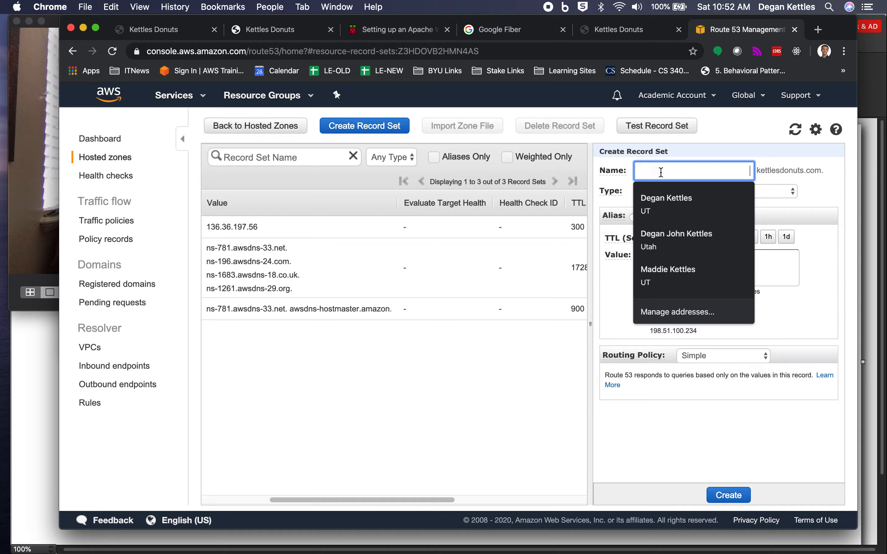
text(www)
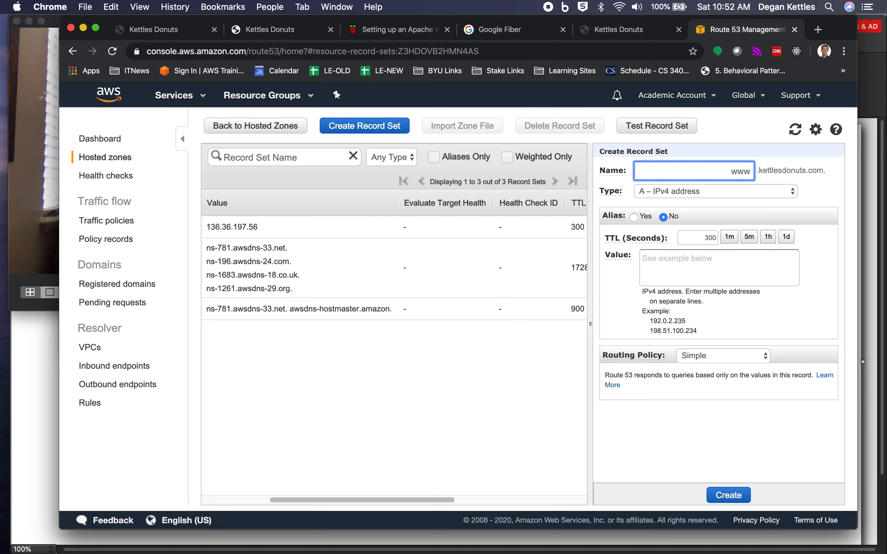
click(743, 145)
click(636, 217)
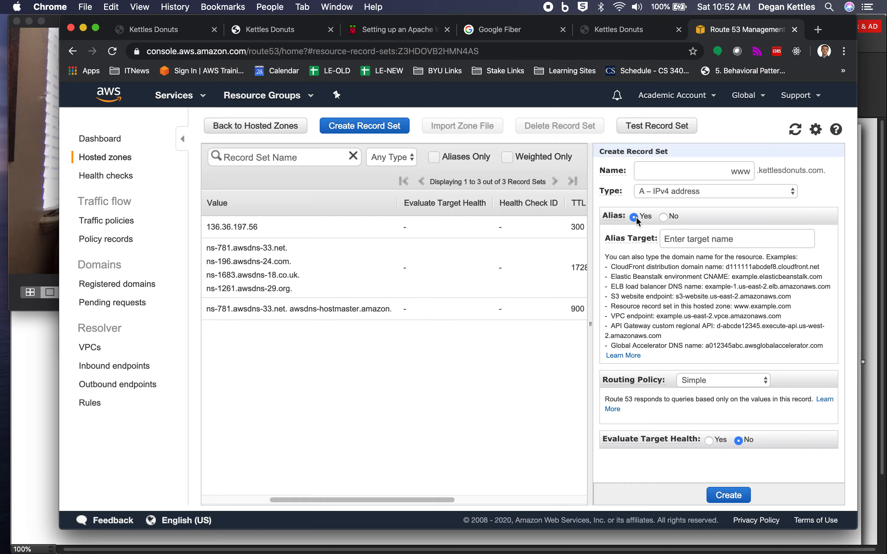
click(676, 239)
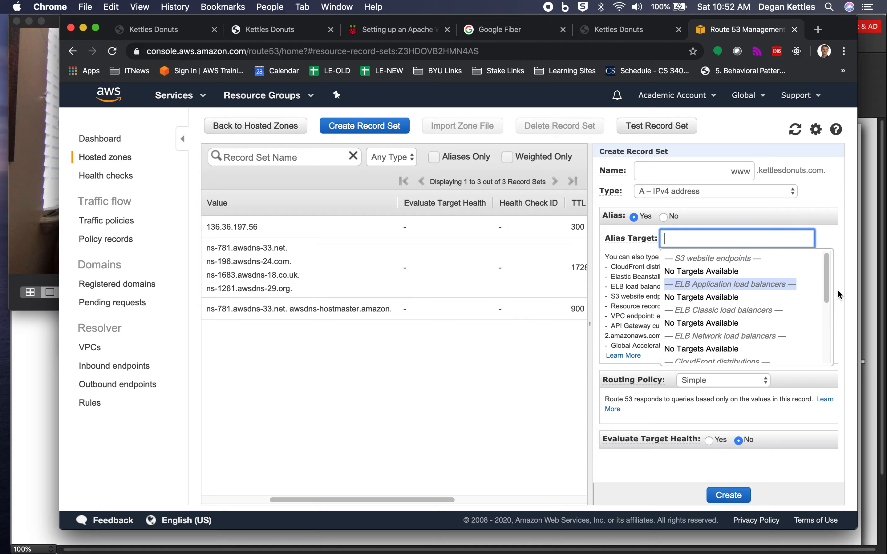
scroll(818, 334, down, 4)
scroll(818, 334, down, 2)
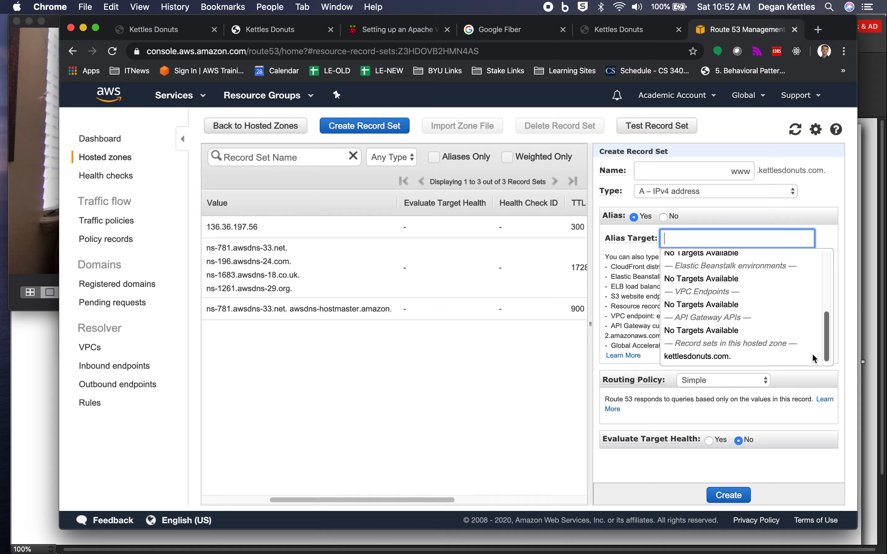
click(683, 358)
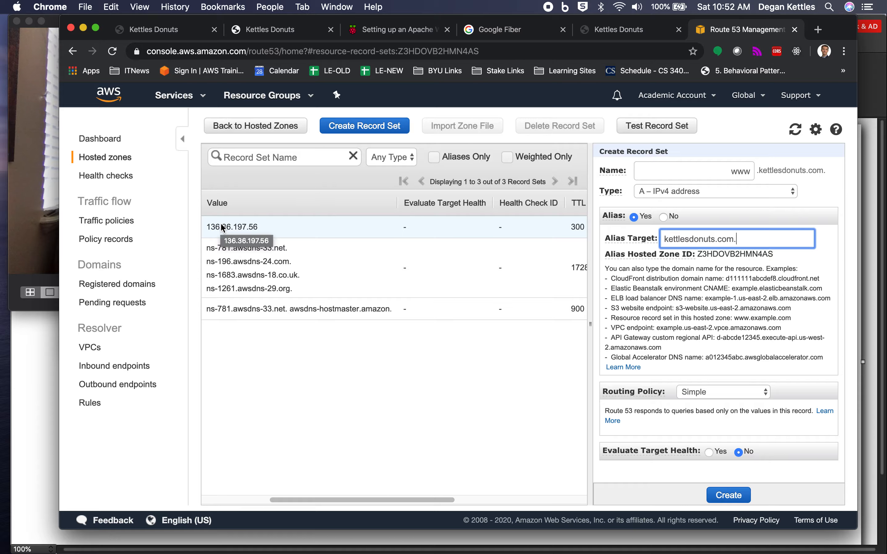
click(723, 493)
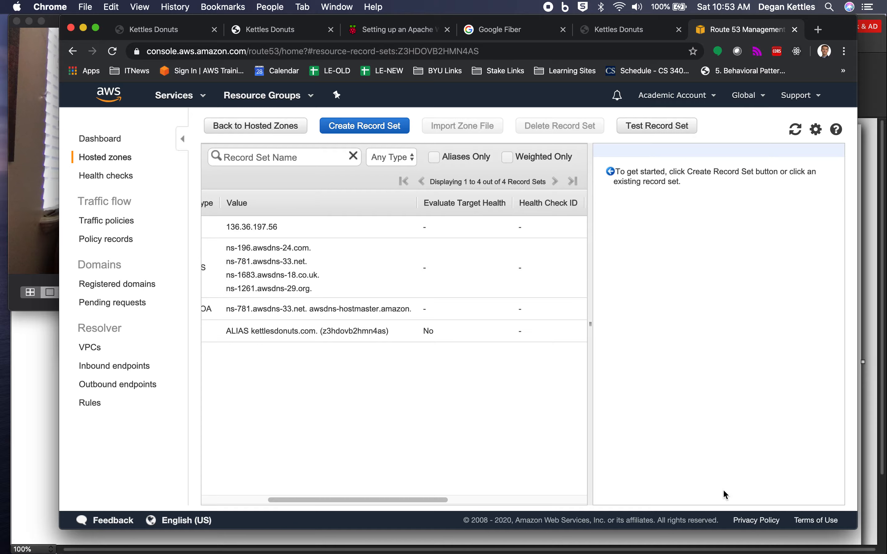
Step: Review the names, types, values and target-health settings of the hosted zone's record sets
drag(425, 500, 324, 503)
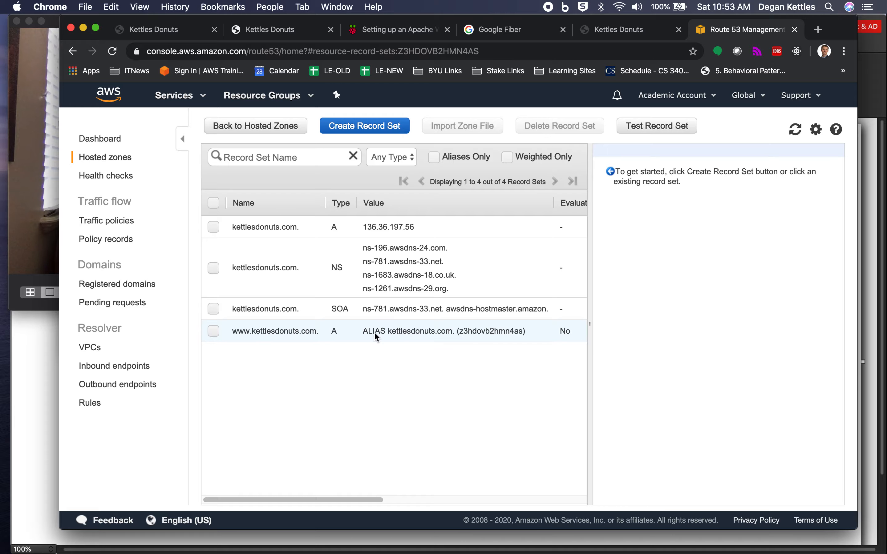
mouse_move(288, 501)
mouse_down()
mouse_move(392, 499)
mouse_move(527, 514)
mouse_move(326, 510)
mouse_move(345, 513)
mouse_up()
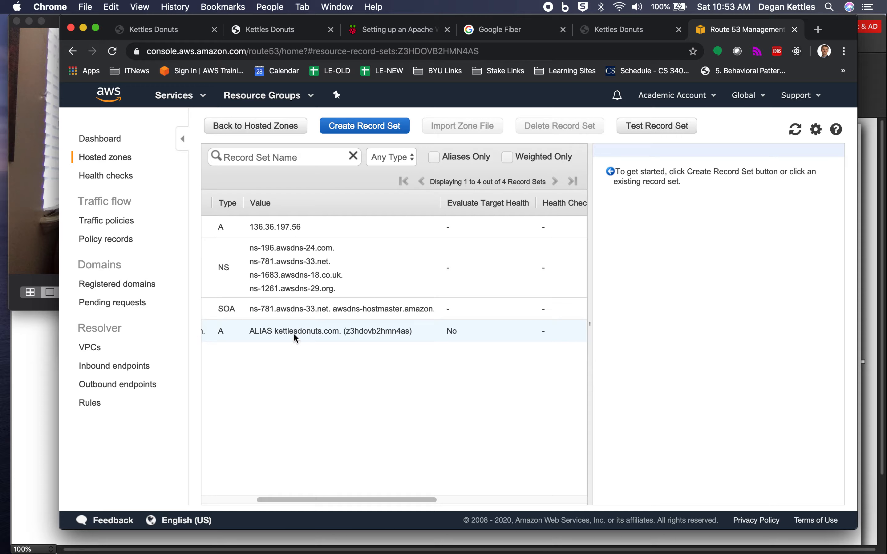
drag(365, 500, 246, 501)
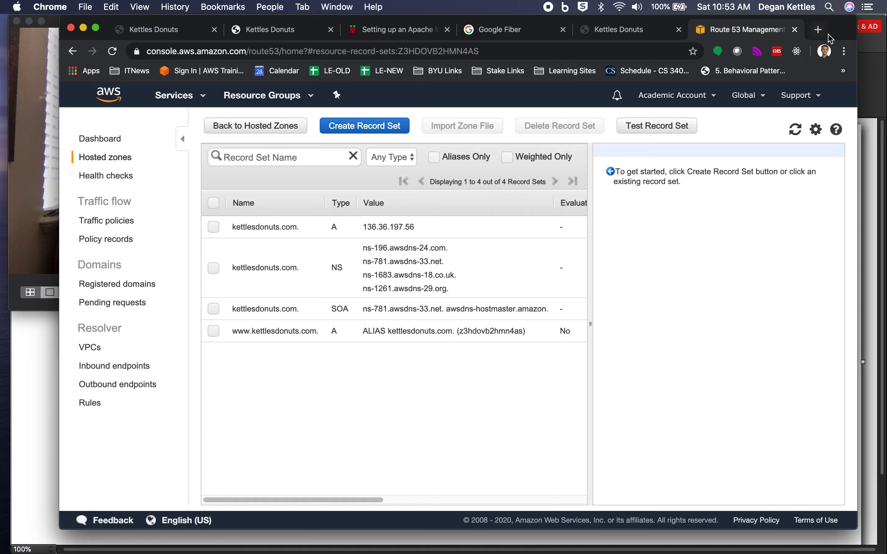
Step: Load kettlesdonuts.com in a new browser tab to test the bare domain
click(819, 30)
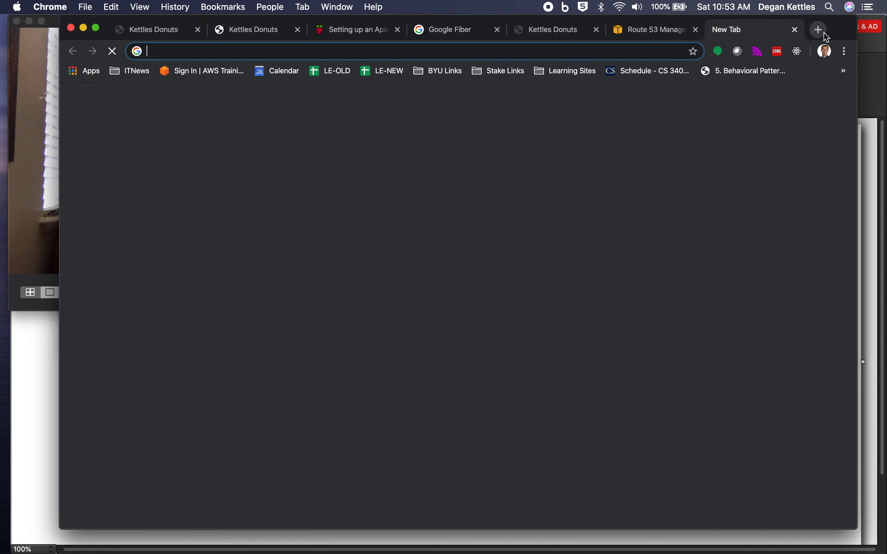
text(kettles)
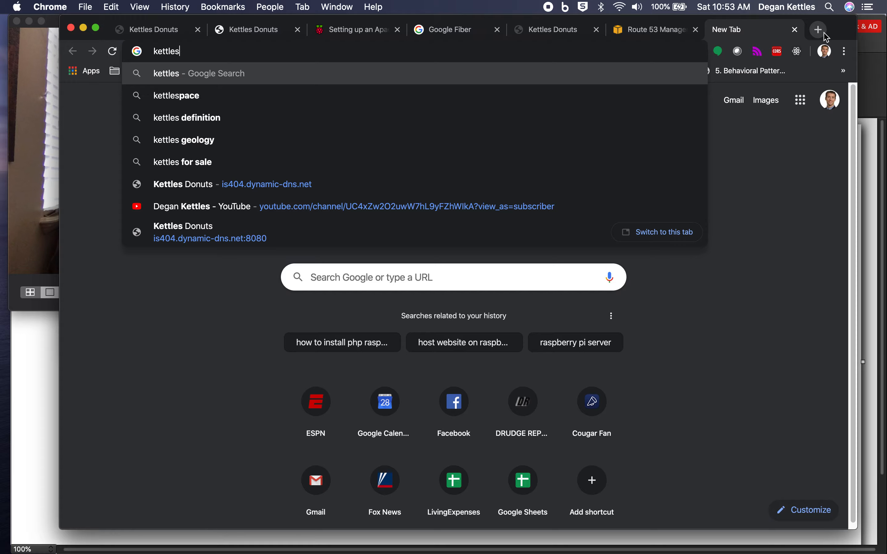
text(donuts.com)
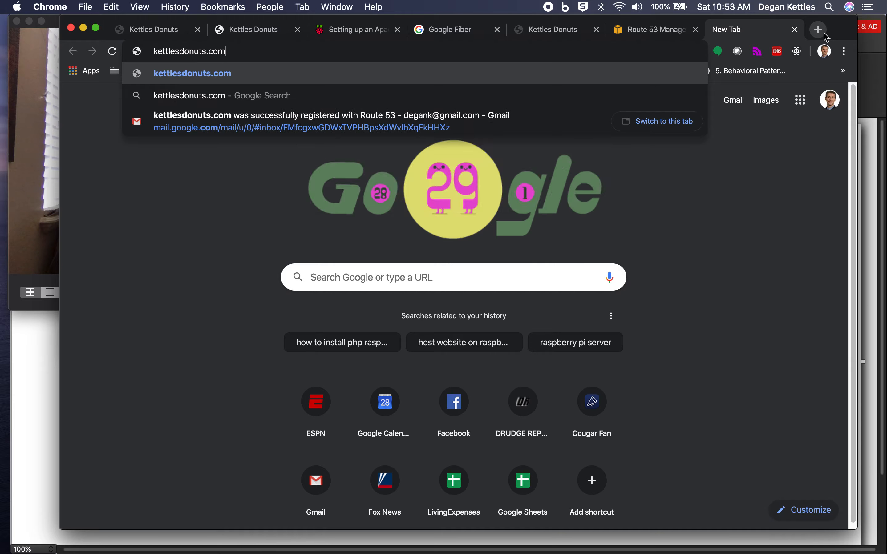
key(Return)
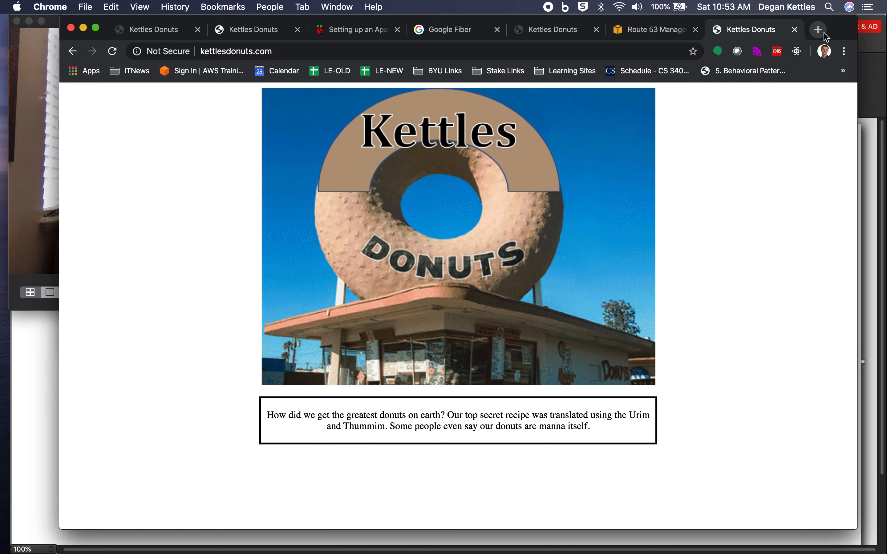
Step: Switch to Terminal and run nslookup kettlesdonuts.com to query the domain's DNS record
mouse_move(290, 533)
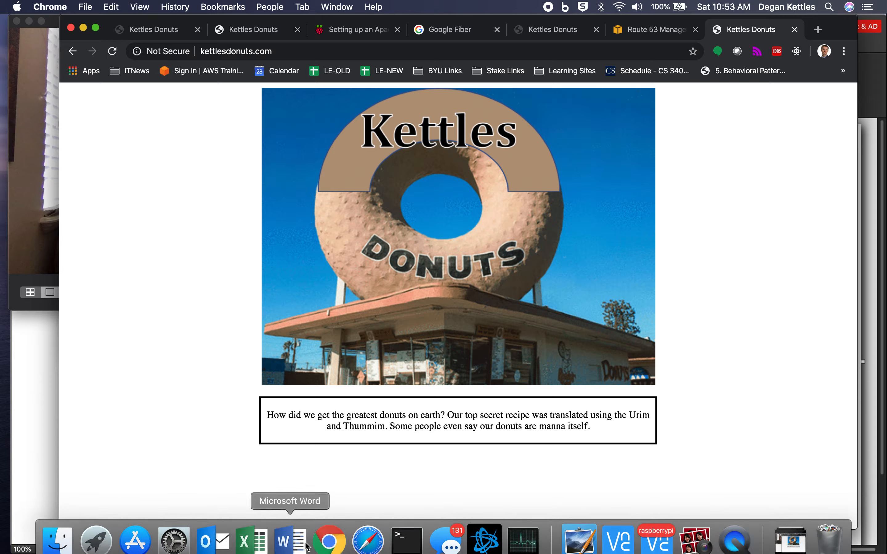
click(407, 533)
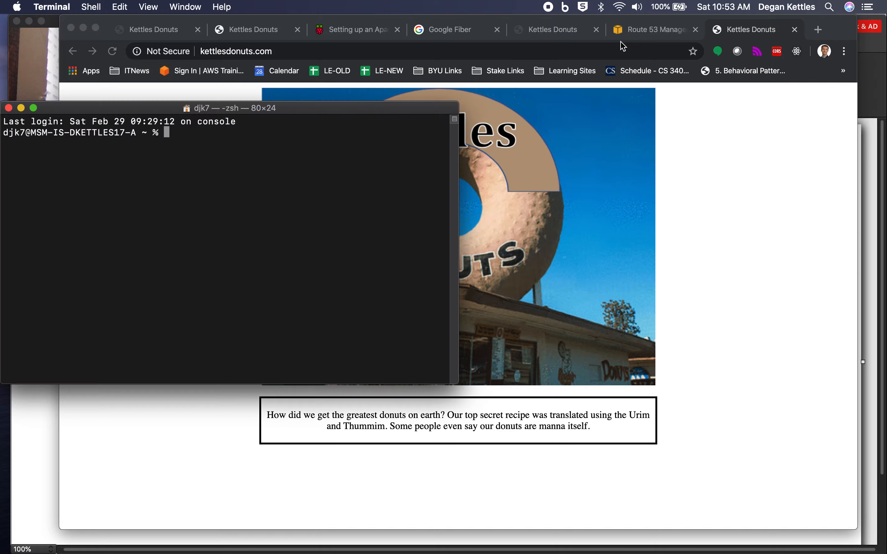
drag(329, 110, 413, 212)
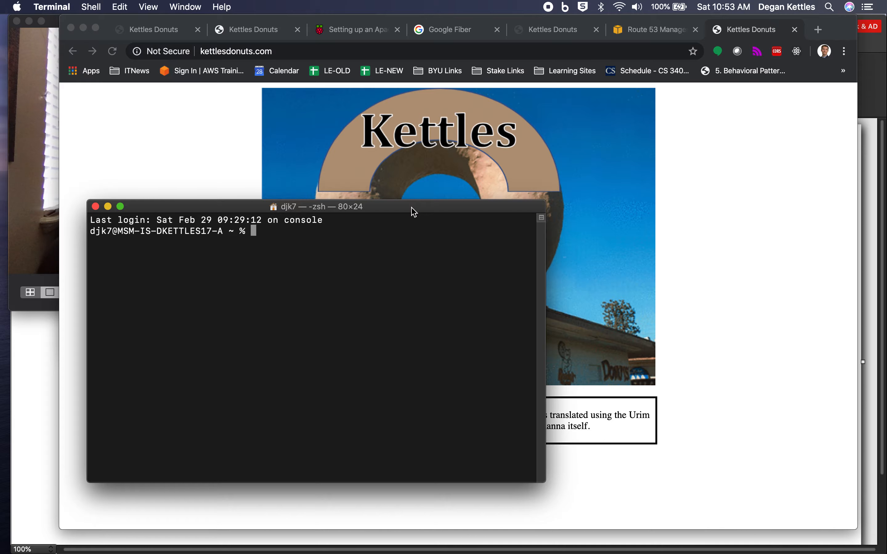
text(nsl)
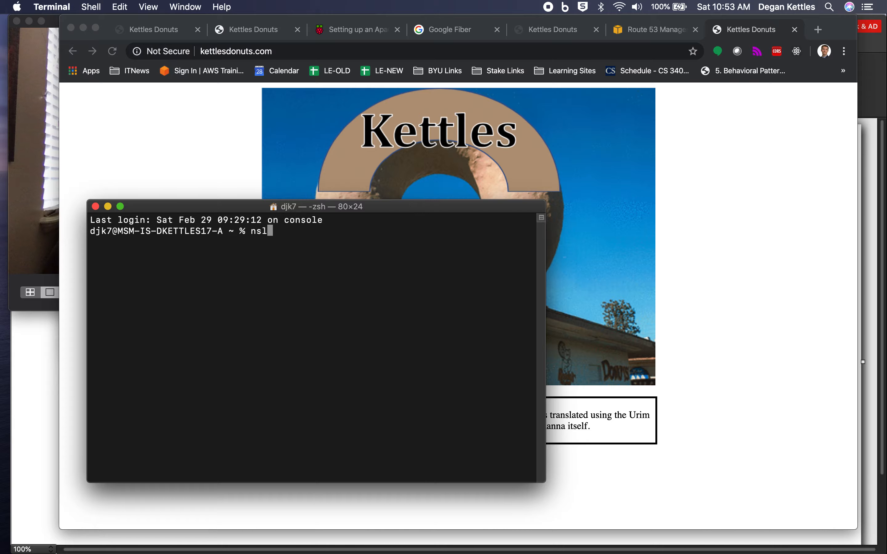
text(ookup kettlesdonuts.com)
key(Return)
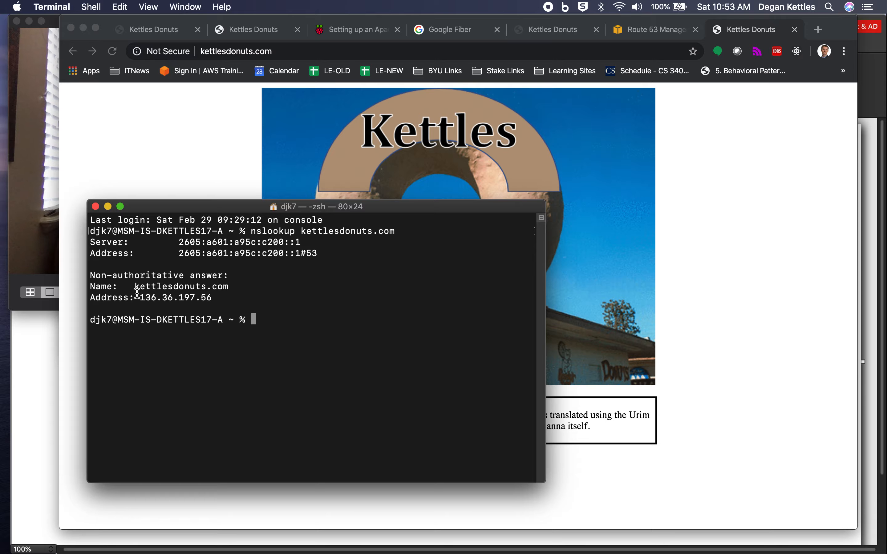
Step: Examine the DNS server lines and the domain's name and address in the nslookup output
drag(183, 244, 88, 243)
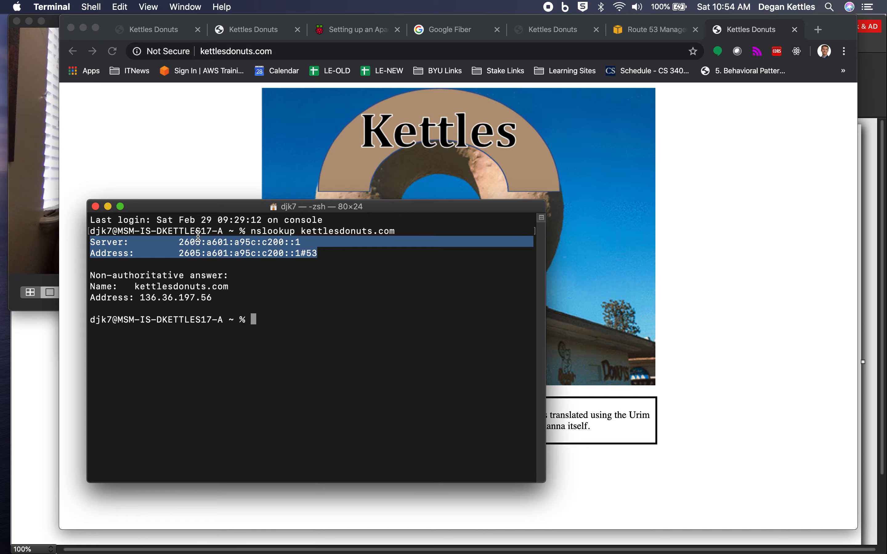
drag(140, 287, 243, 289)
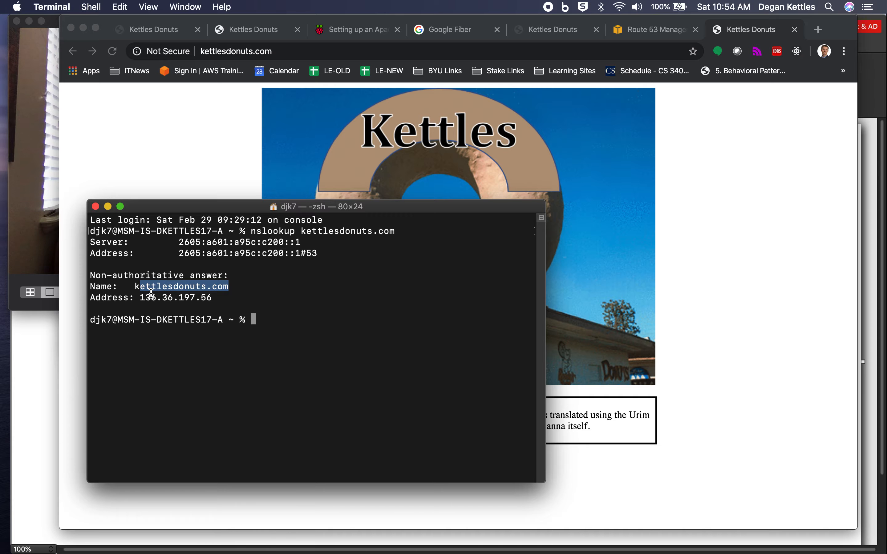
drag(141, 297, 226, 296)
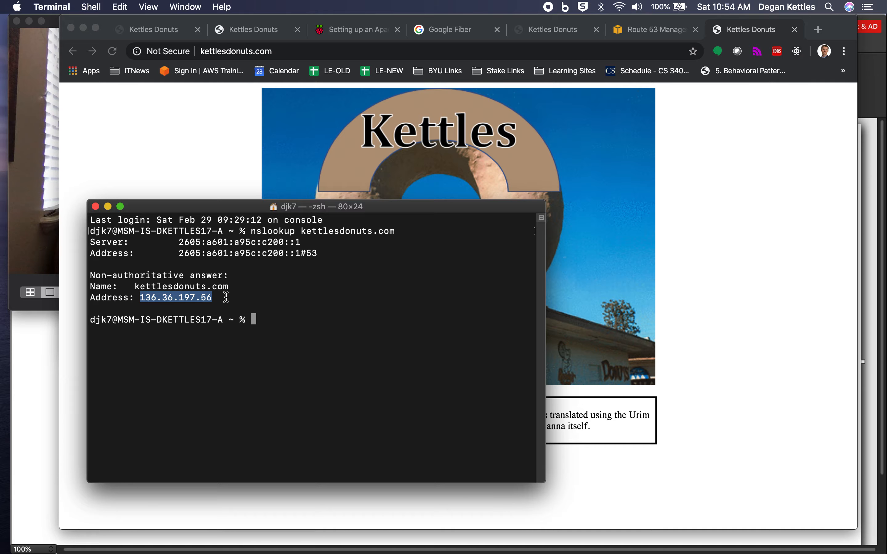
click(226, 297)
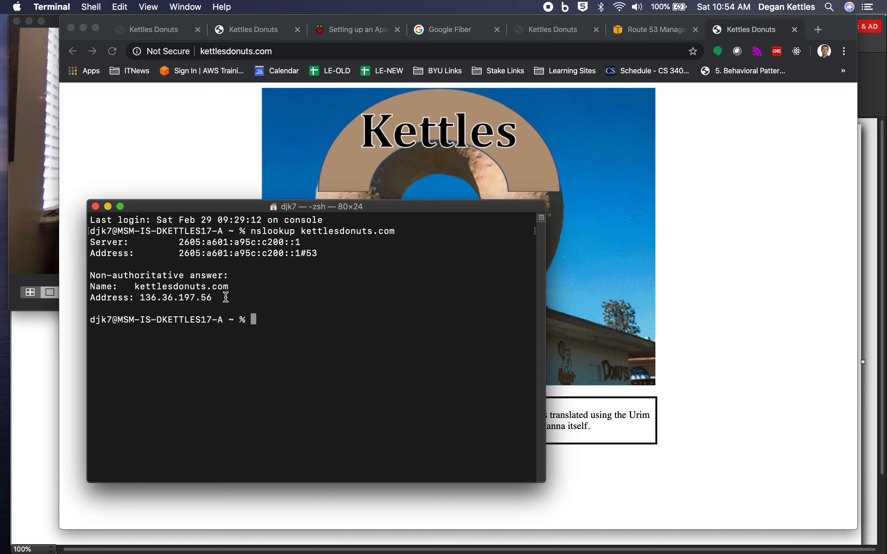
Step: Switch back to Chrome and open another browser tab
click(838, 29)
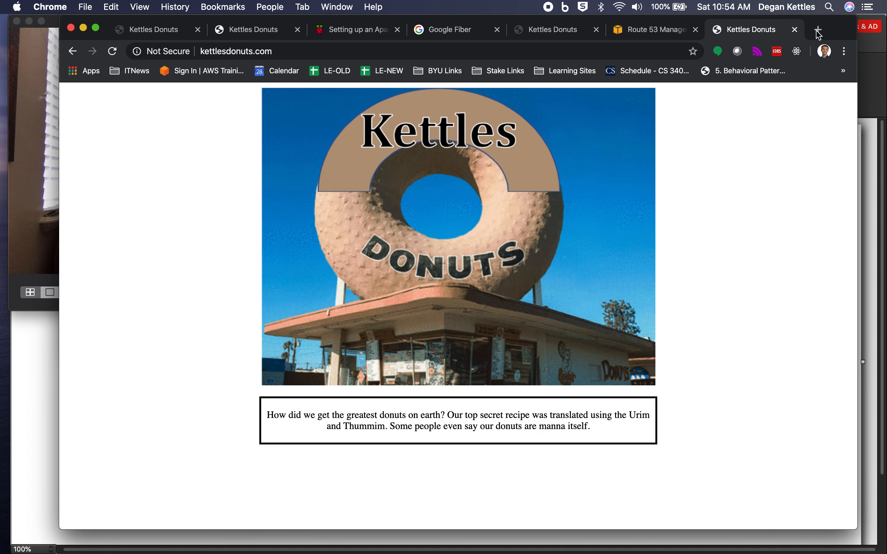
click(817, 31)
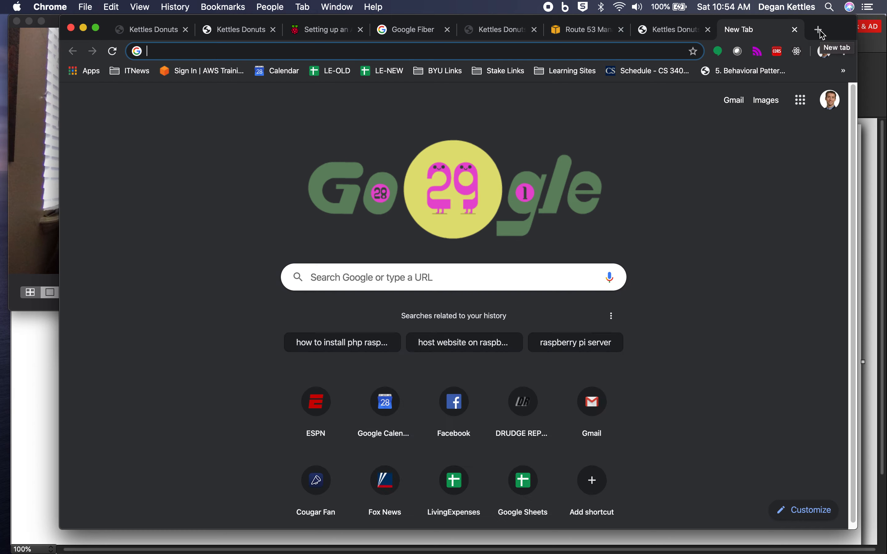
text(dns)
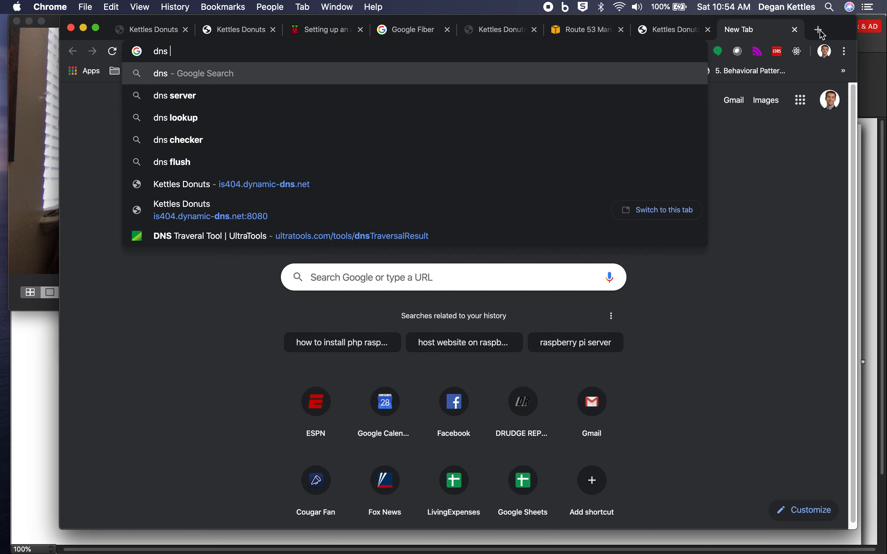
key(BackSpace)
key(BackSpace)
key(BackSpace)
key(BackSpace)
Step: Search the web for "utltratools dns traversal" and open the DNS Traversal - UltraTools result
text(ut)
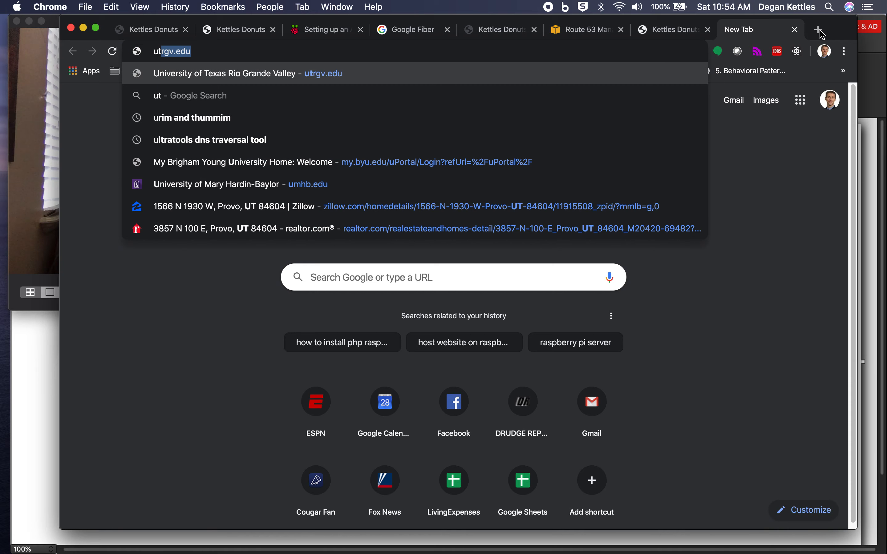
text(ltra)
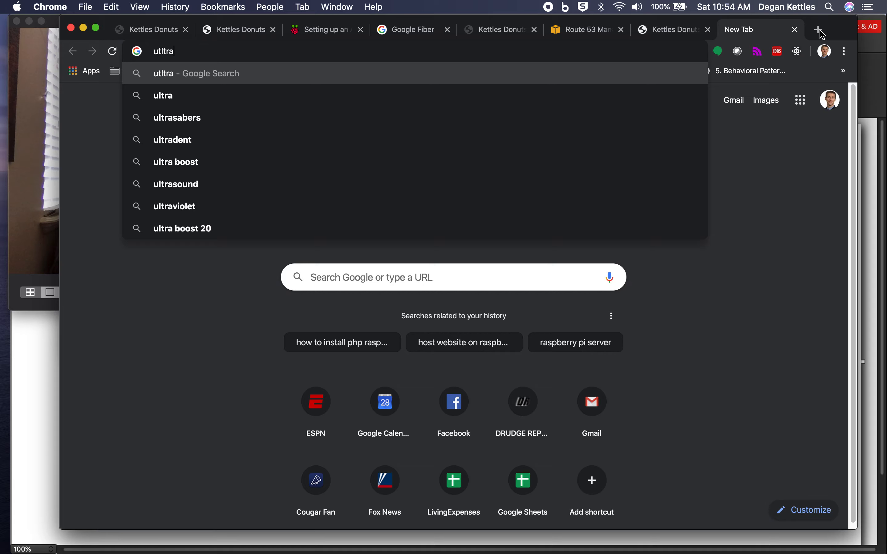
text(tools dns ter)
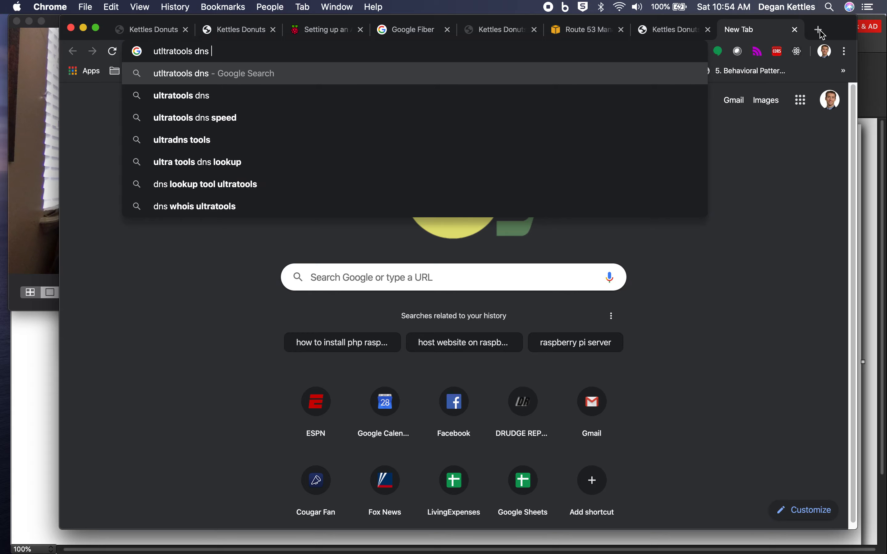
key(BackSpace)
key(BackSpace)
text(ravers)
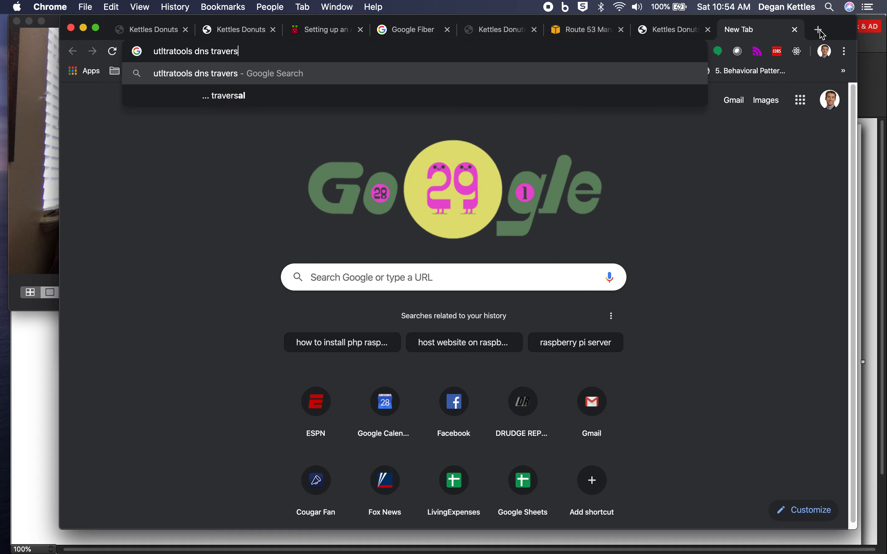
text(al)
key(Return)
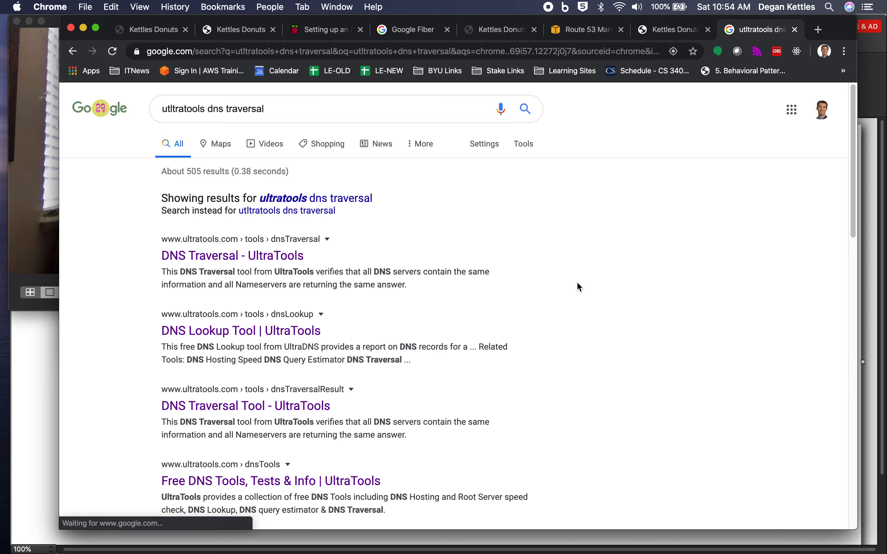
click(178, 258)
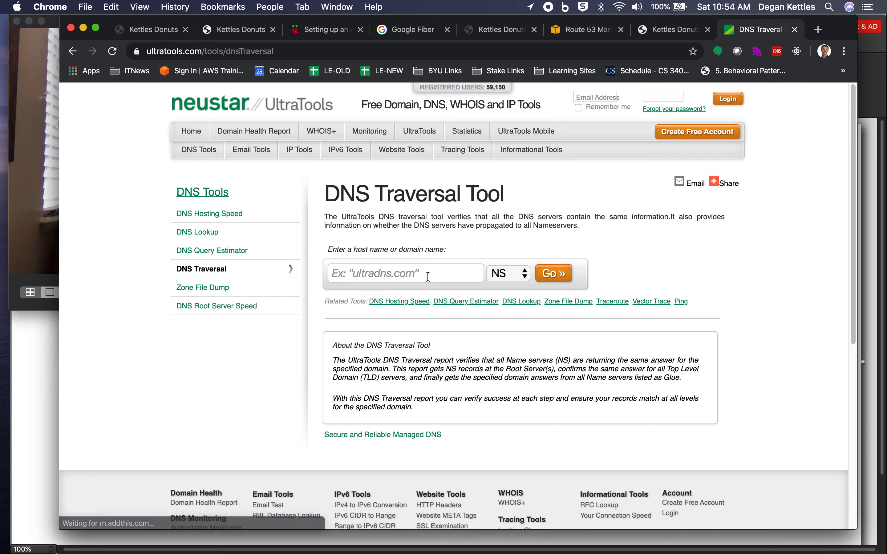
Step: Run an NS traversal report for kettlesdonuts.com in the DNS Traversal Tool
click(428, 274)
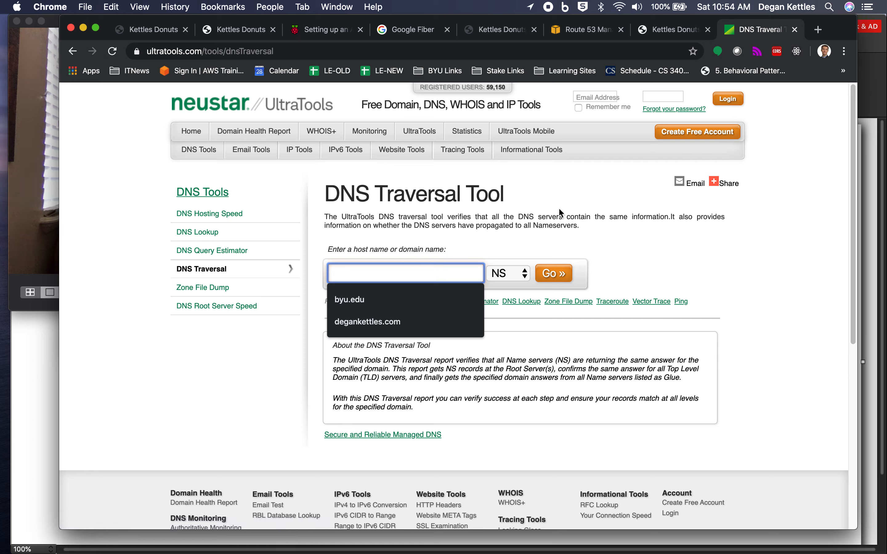
click(701, 253)
click(386, 279)
text(kettlesdonuts.com)
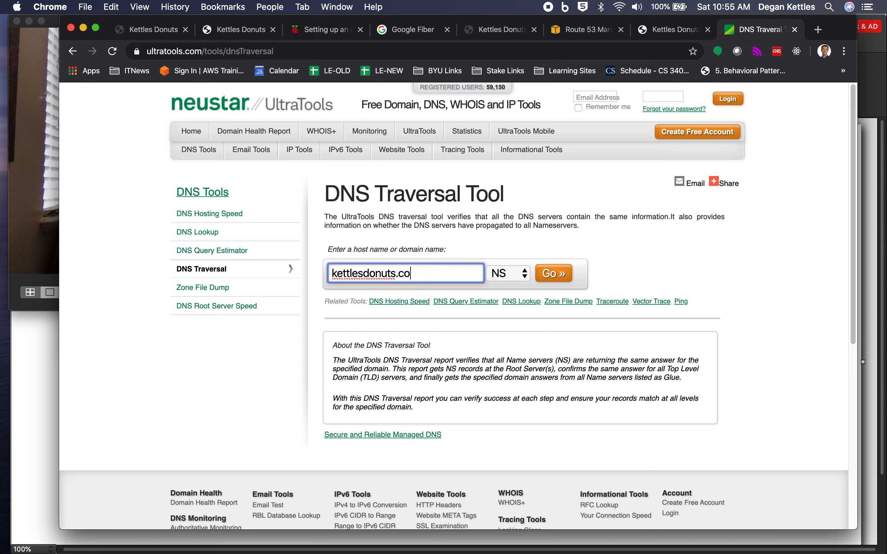
click(555, 275)
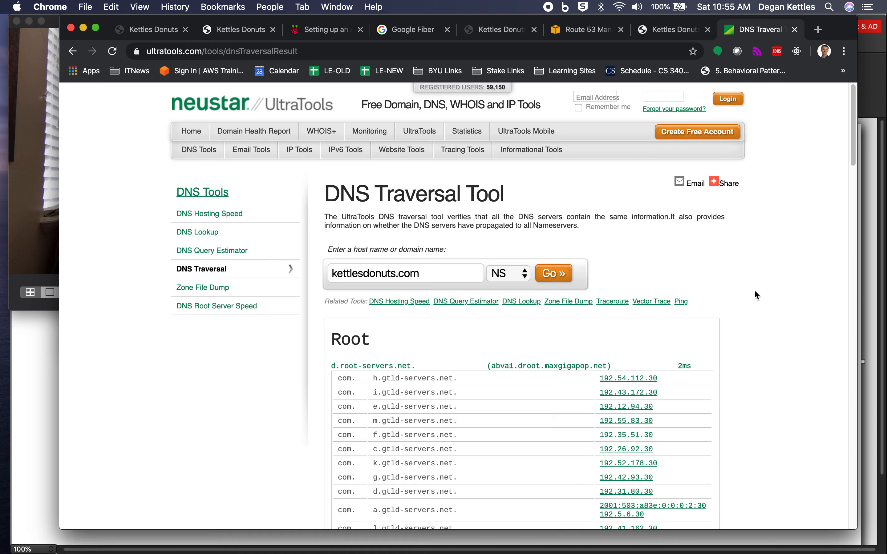
Step: Examine the traversal report's root, com. and AWS name server sections for the domain's NS records
scroll(754, 289, down, 5)
scroll(754, 289, down, 20)
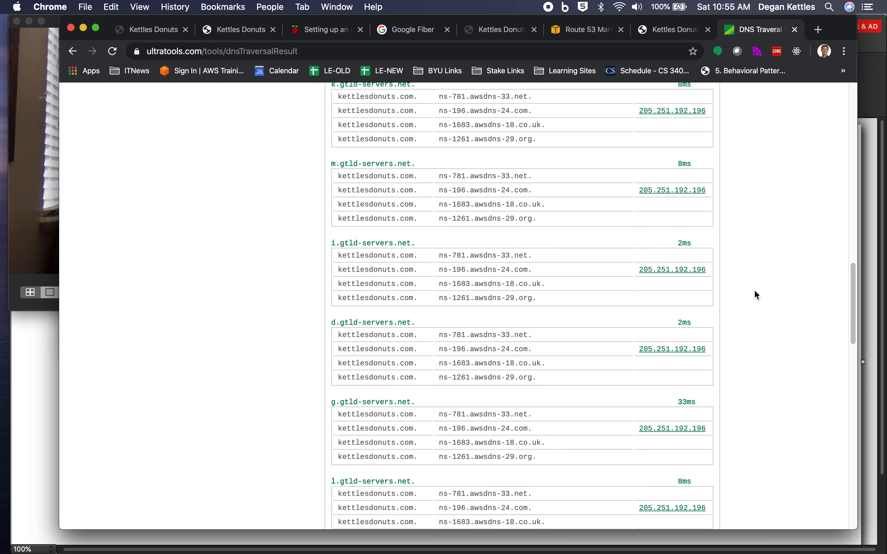
scroll(755, 291, down, 5)
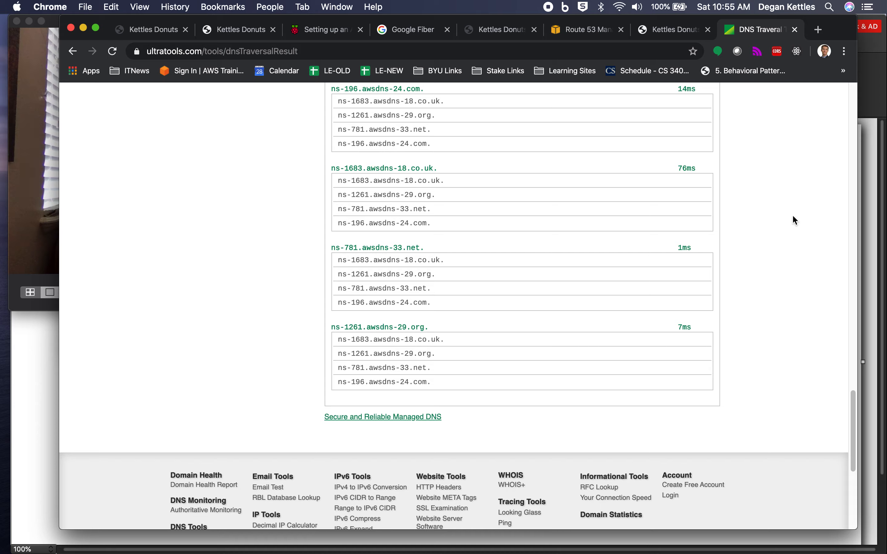
scroll(727, 303, up, 15)
scroll(727, 300, up, 20)
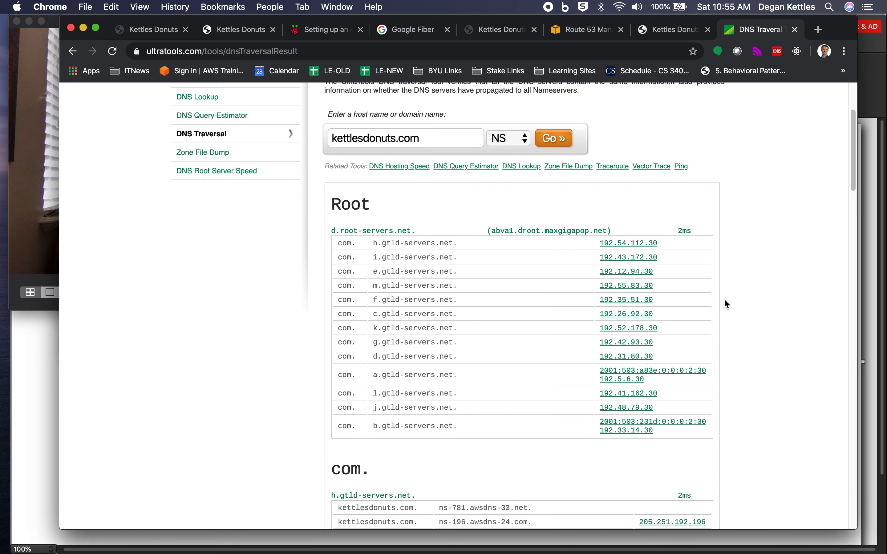
scroll(726, 304, down, 1)
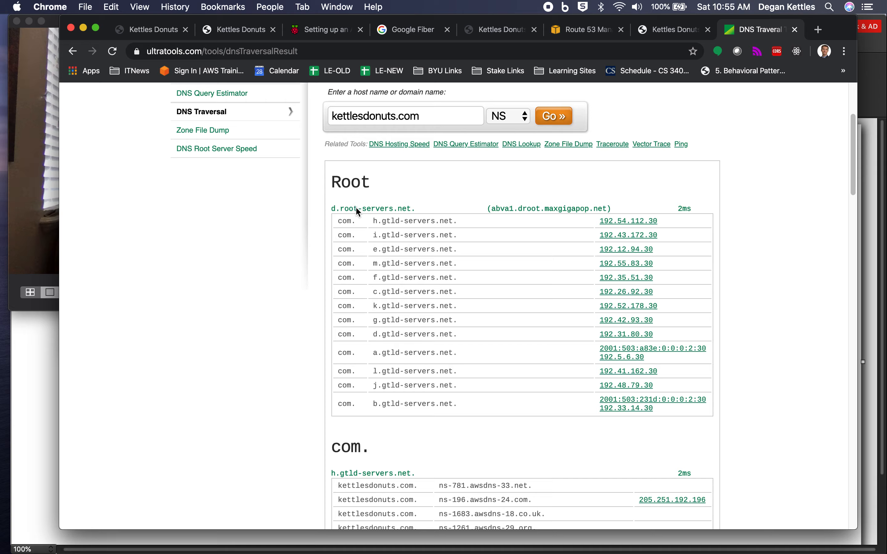
scroll(359, 210, down, 1)
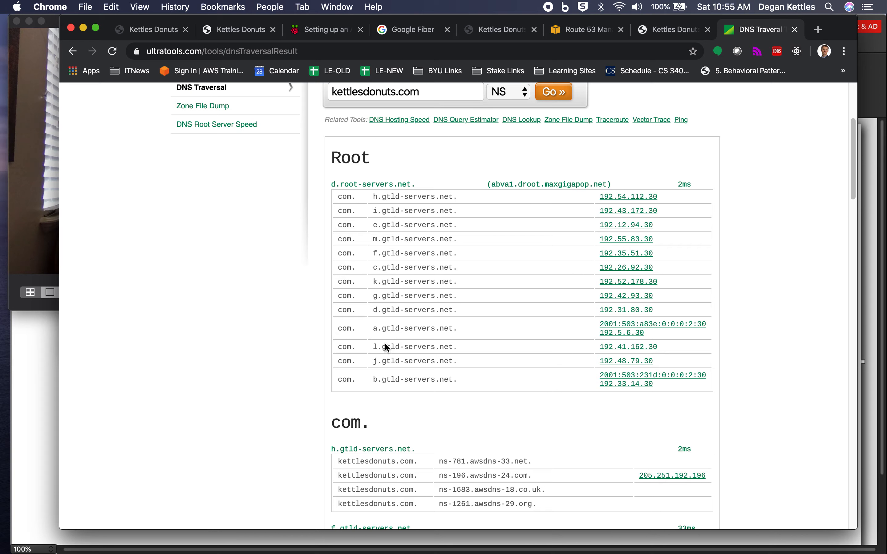
scroll(385, 344, down, 10)
scroll(379, 333, down, 2)
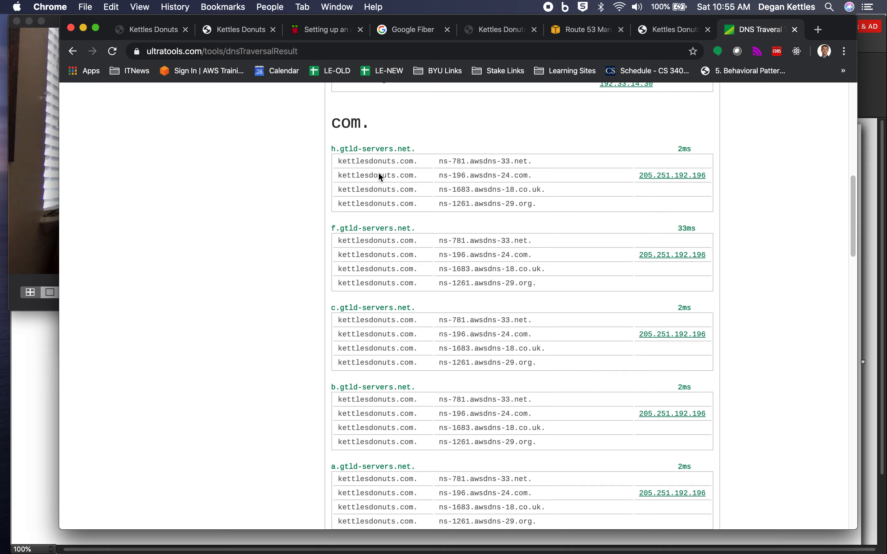
scroll(382, 178, down, 1)
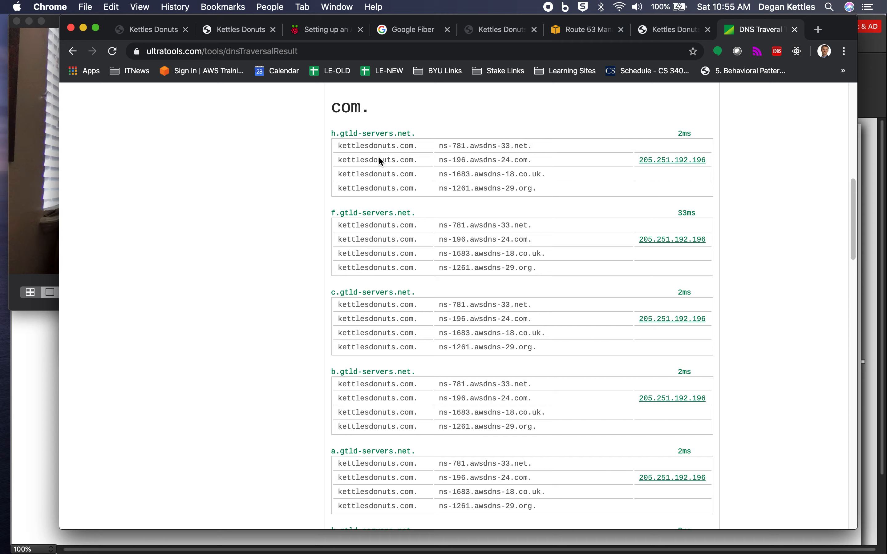
Step: Compare the name servers listed under com. with those under kettlesdonuts.com. at the end of the traversal report
scroll(479, 268, down, 15)
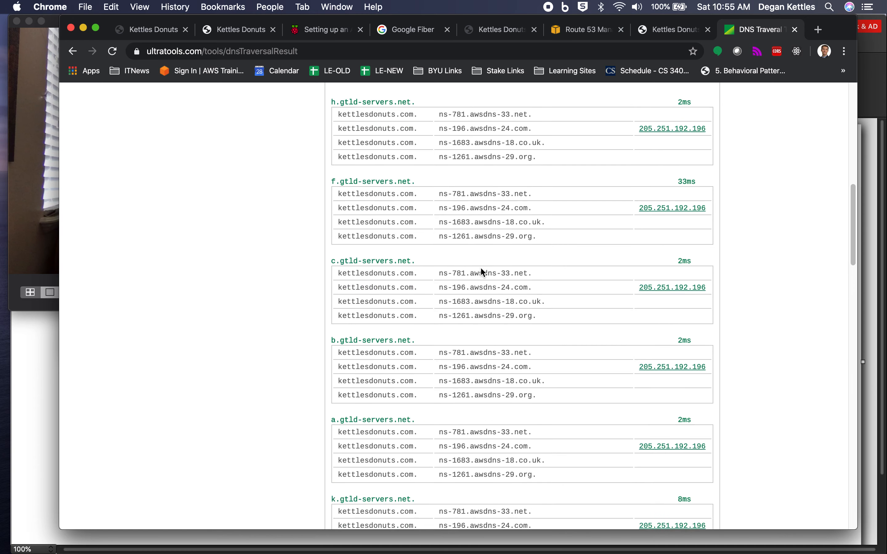
scroll(475, 270, down, 5)
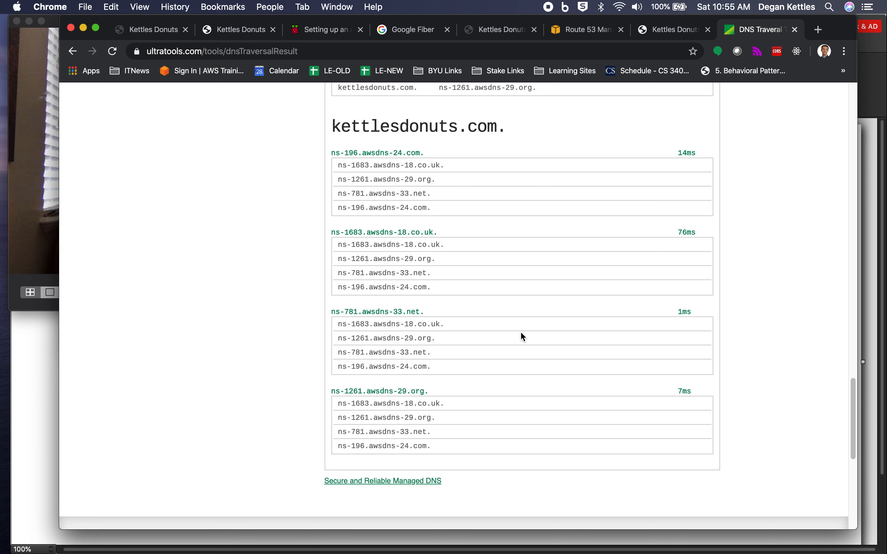
scroll(523, 336, up, 20)
click(651, 32)
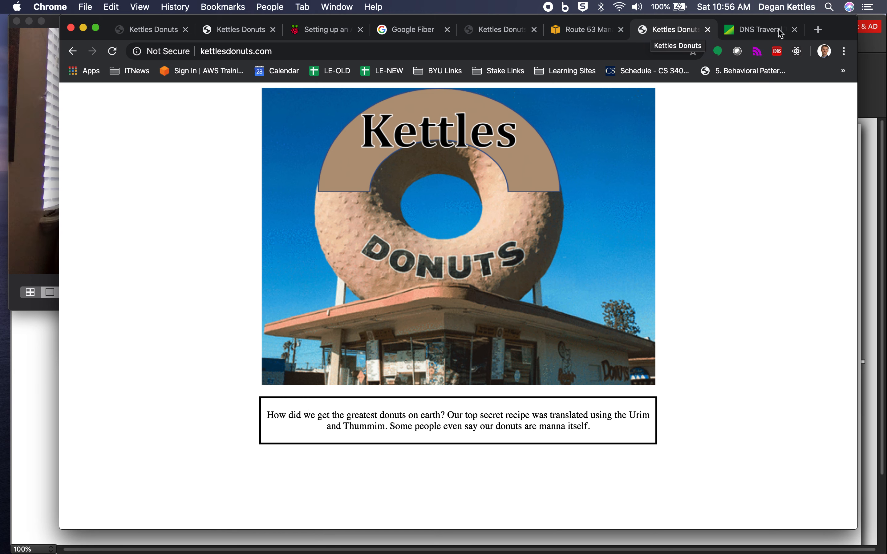
click(256, 51)
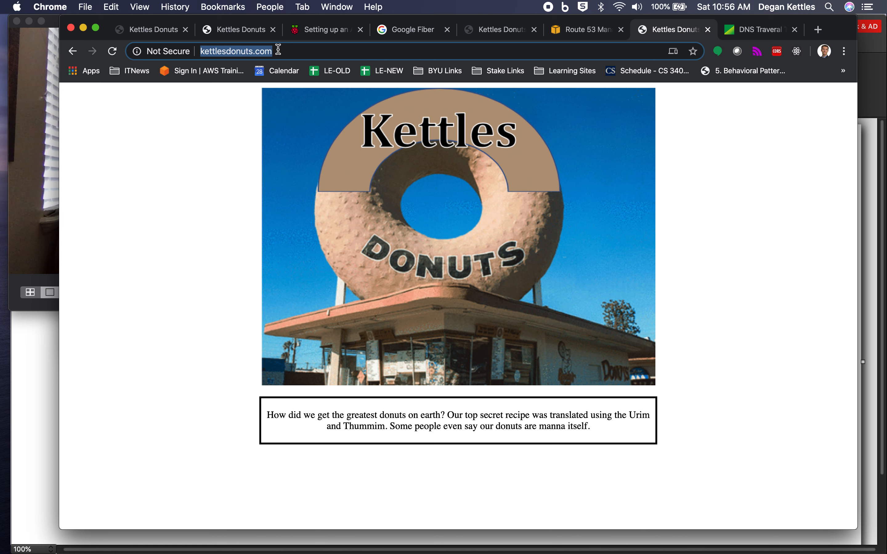
key(Left)
text(www.)
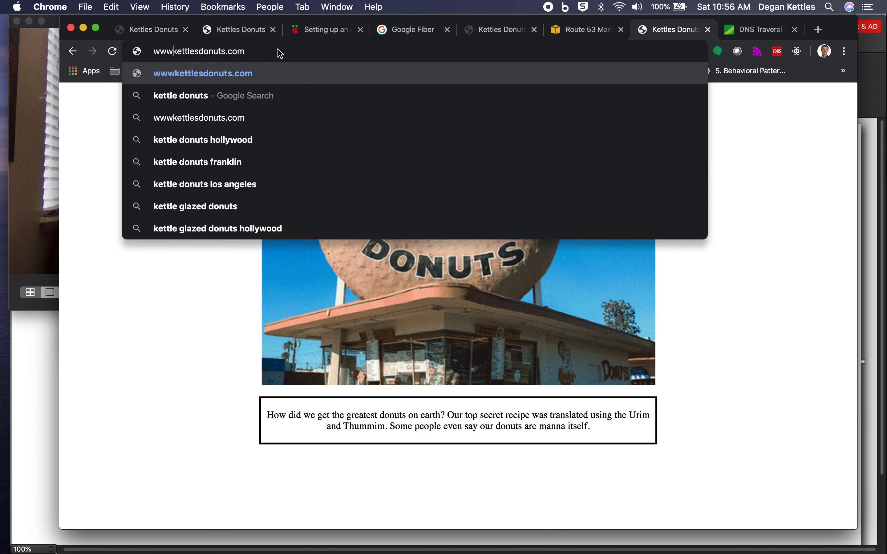
key(Return)
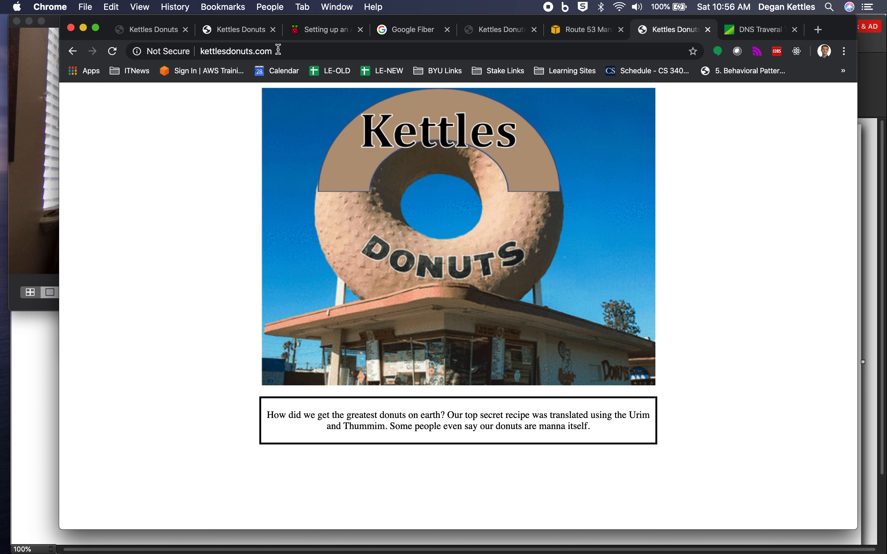
Step: Replace the www prefix in the page address with bob and try to load bob.kettlesdonuts.com
click(279, 49)
click(227, 54)
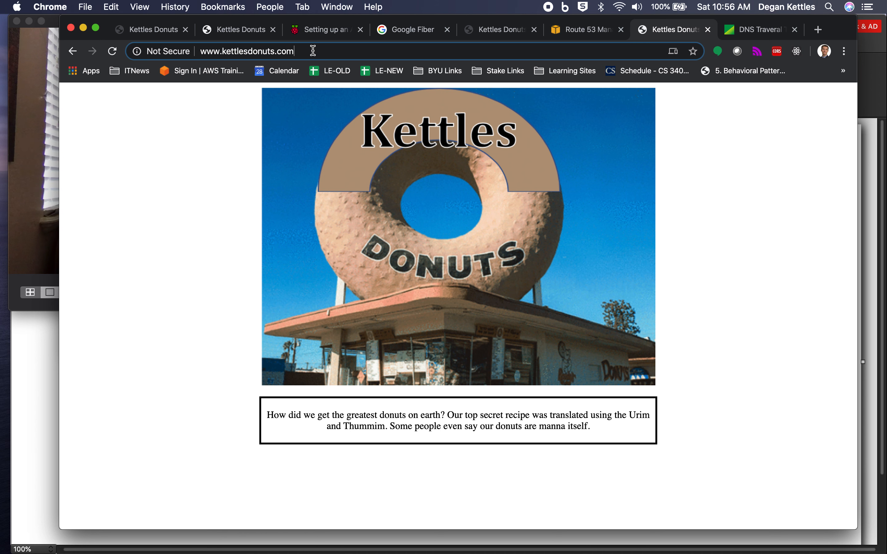
double_click(208, 51)
text(bo)
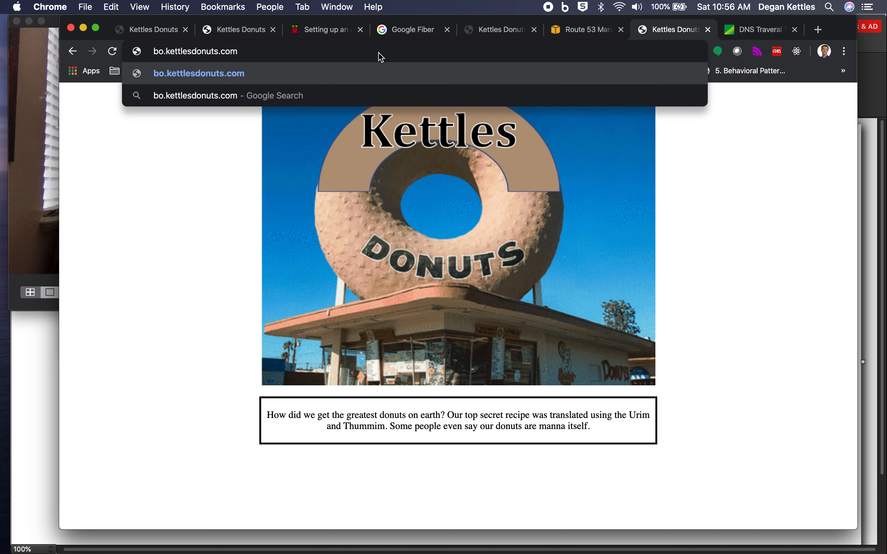
text(b)
key(Return)
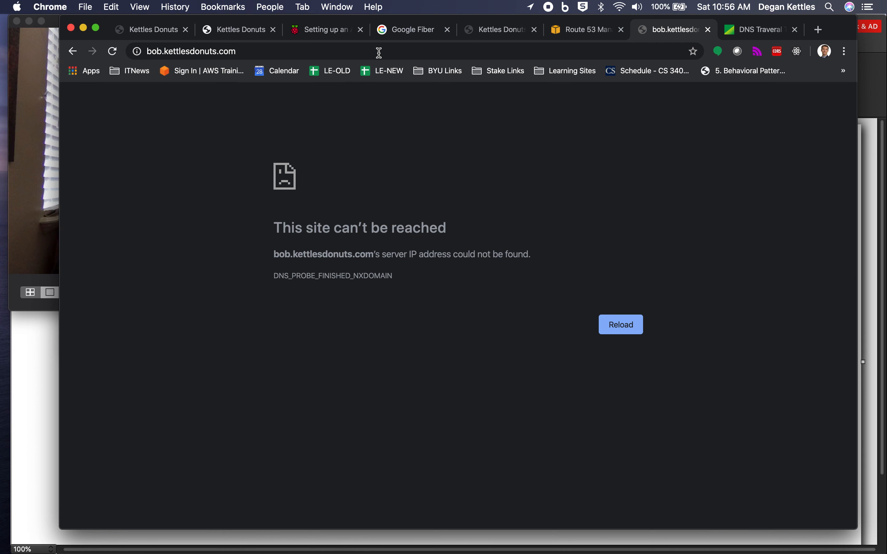